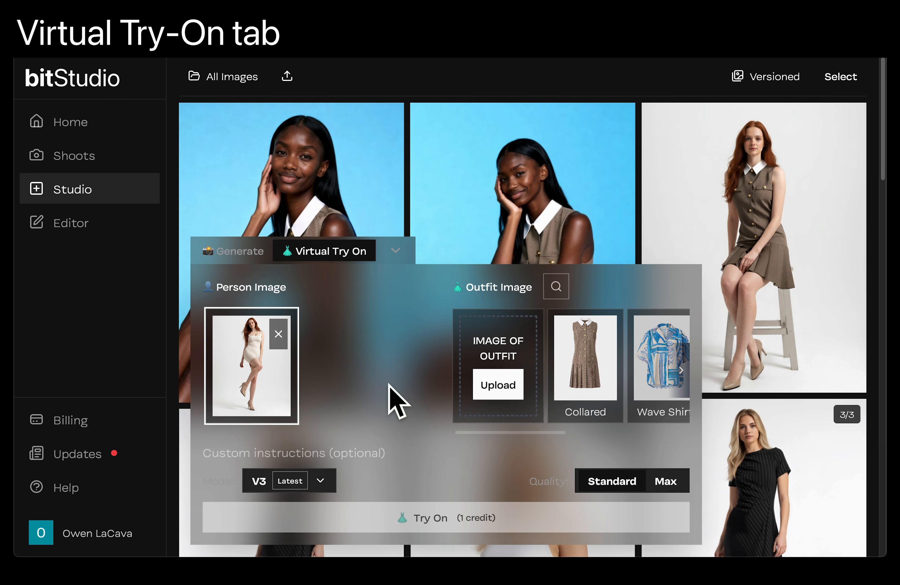
- Bring up the demo folder in Finder and upload dress.jpg from it as the outfit image for the virtual try-on
key("ctrl+Up")
left_click(712, 140)
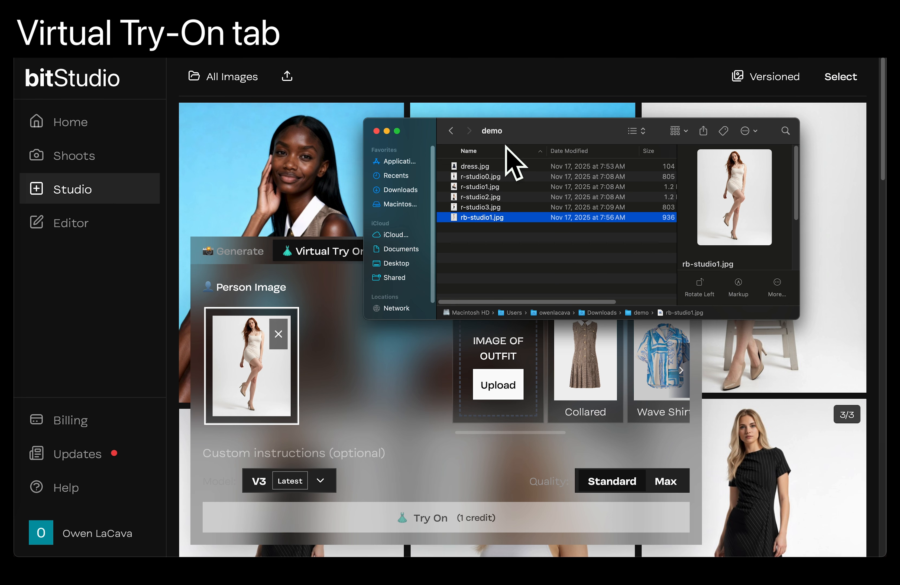
left_click(474, 166)
left_click_drag(475, 167, 498, 342)
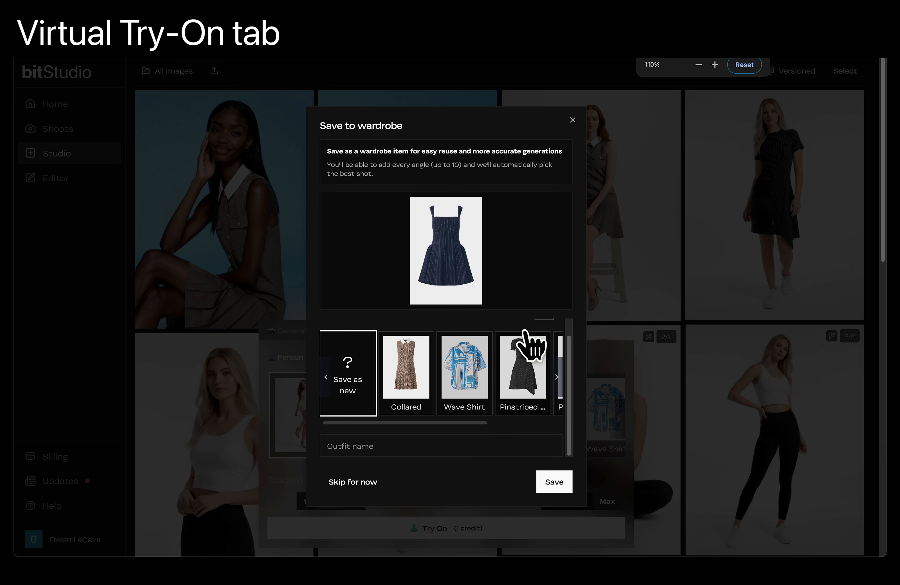
- Save the uploaded dress as a new wardrobe item named "Striped dress" and continue without processing its photo
scroll(497, 372, "down", 1)
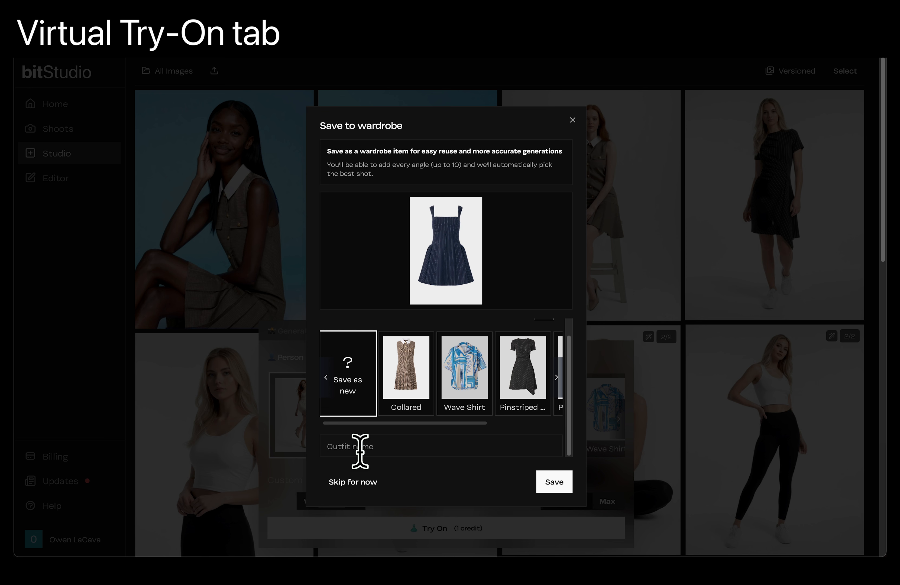
left_click(402, 448)
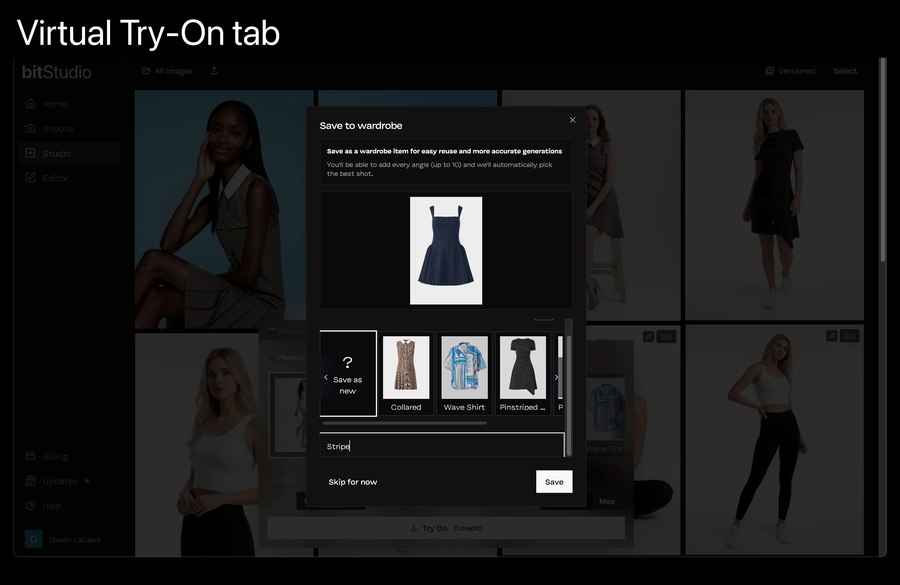
type("Striped dress")
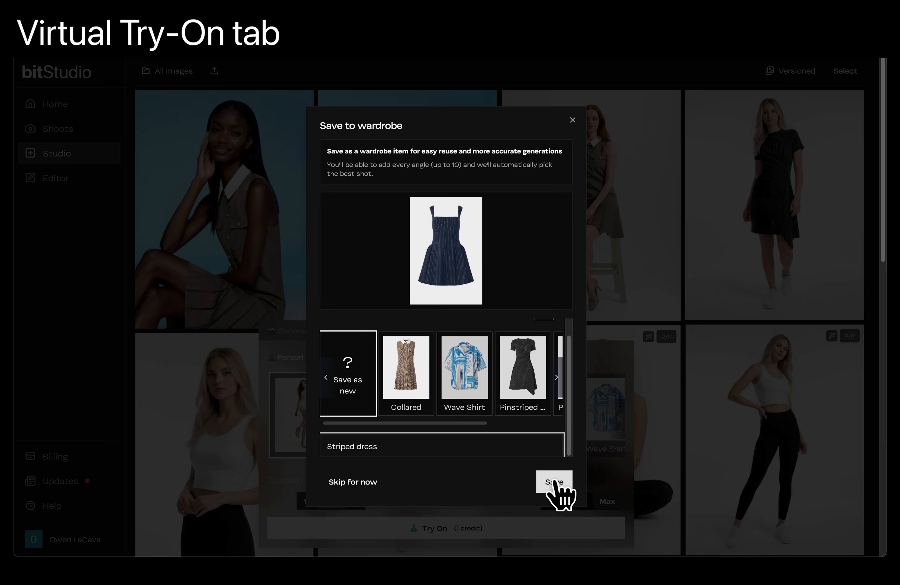
left_click(554, 481)
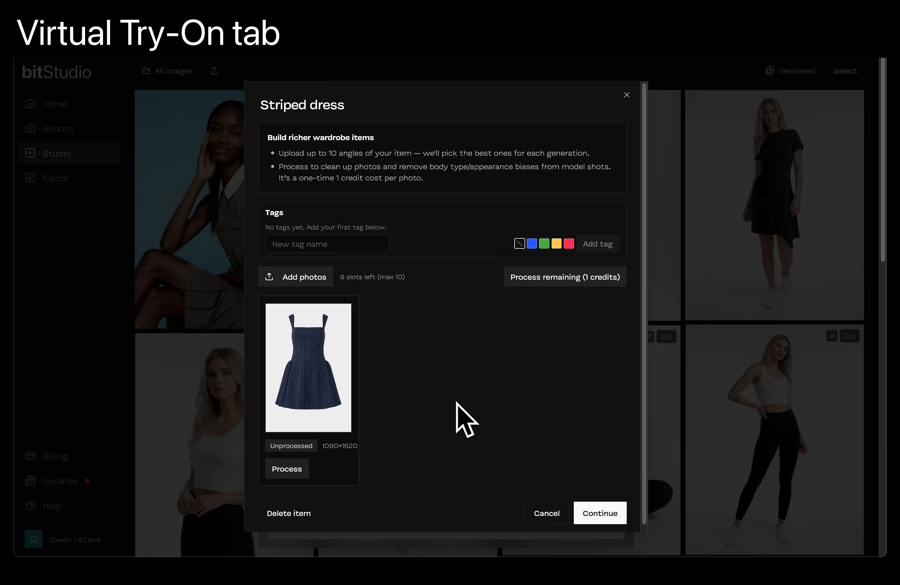
left_click(598, 512)
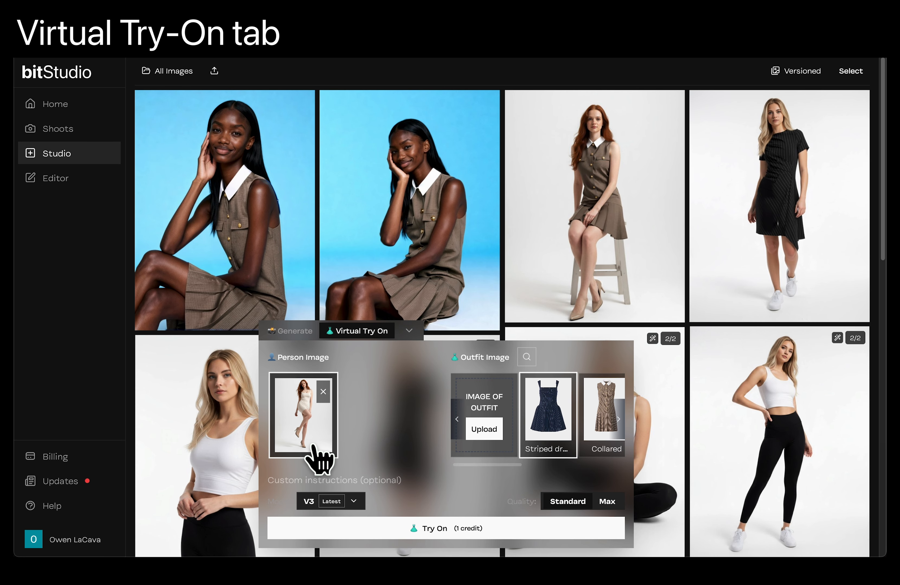
- Generate the try-on with the custom instruction "white sneakers" and open the resulting image
type("white sneakers")
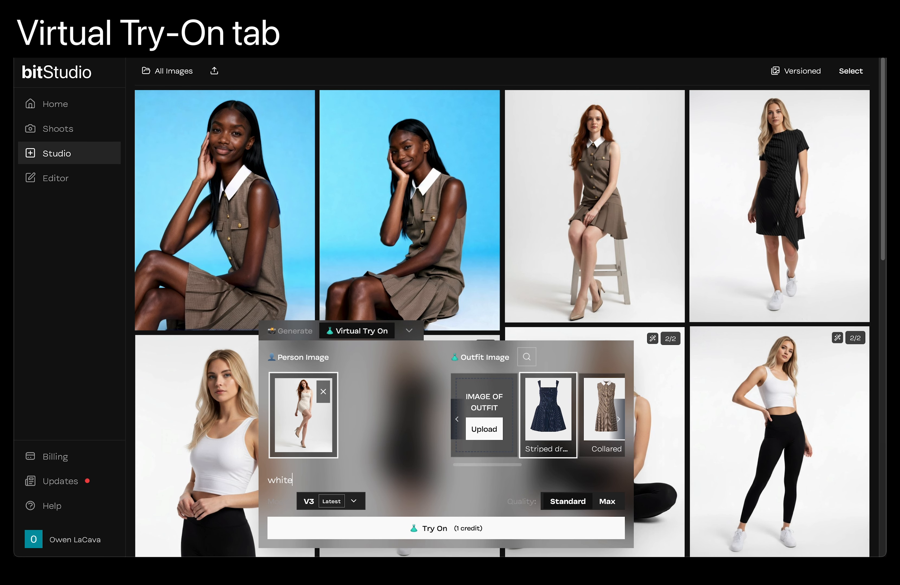
left_click(471, 532)
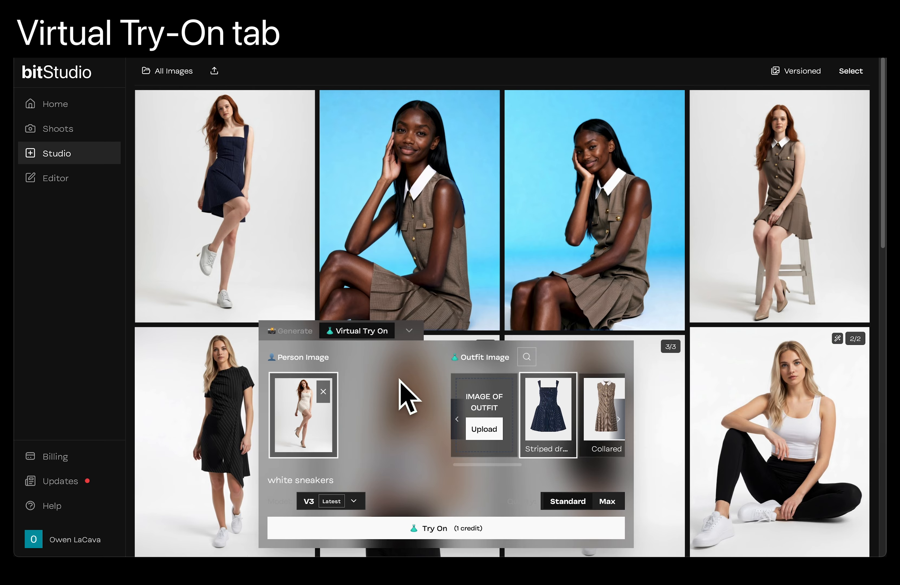
left_click(295, 202)
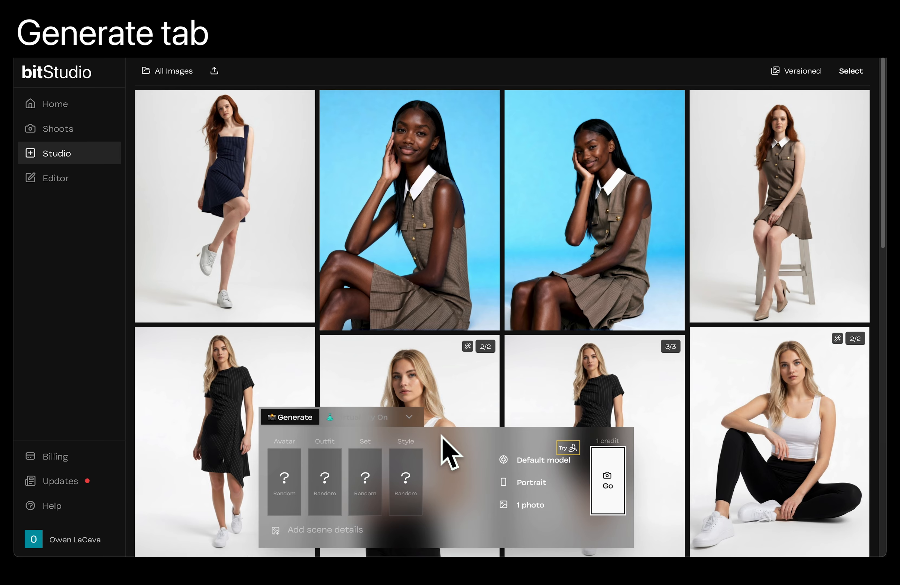
- Open the avatar options for generating an image and look through the preset avatars
key("ctrl+plus")
key("ctrl+plus")
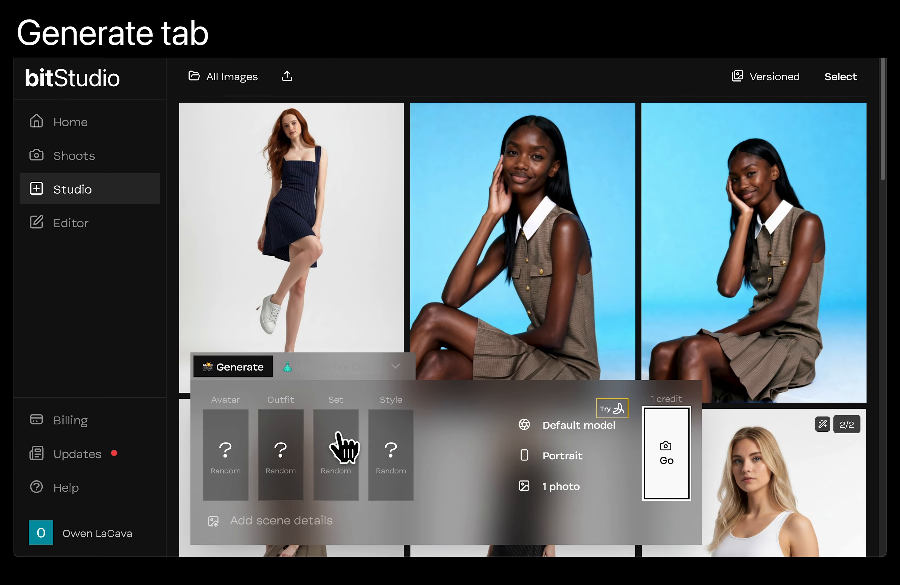
left_click(278, 521)
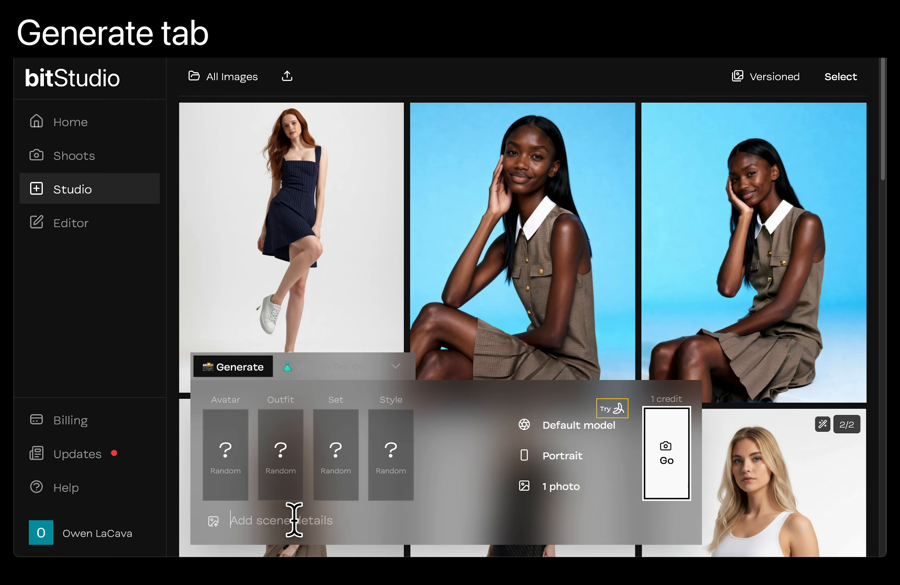
left_click(234, 486)
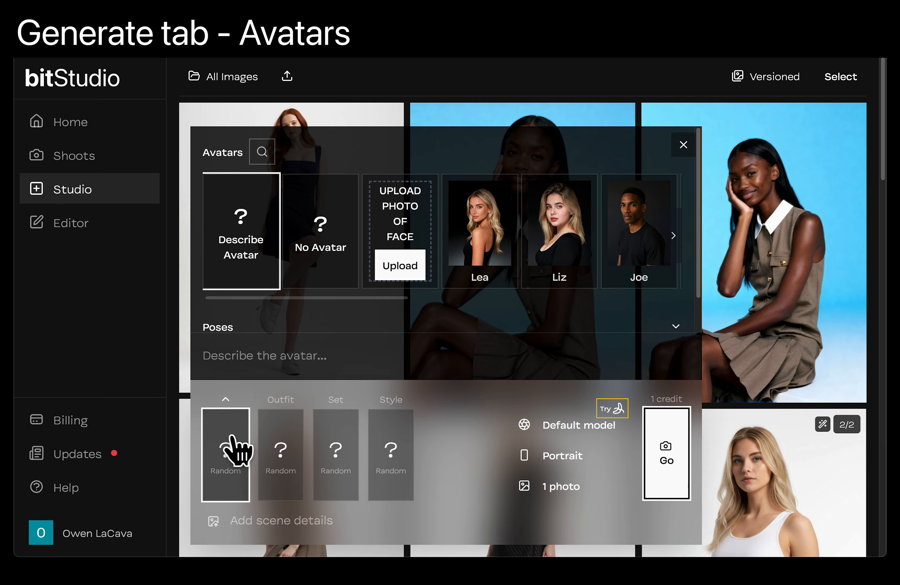
scroll(558, 228, "right", 8)
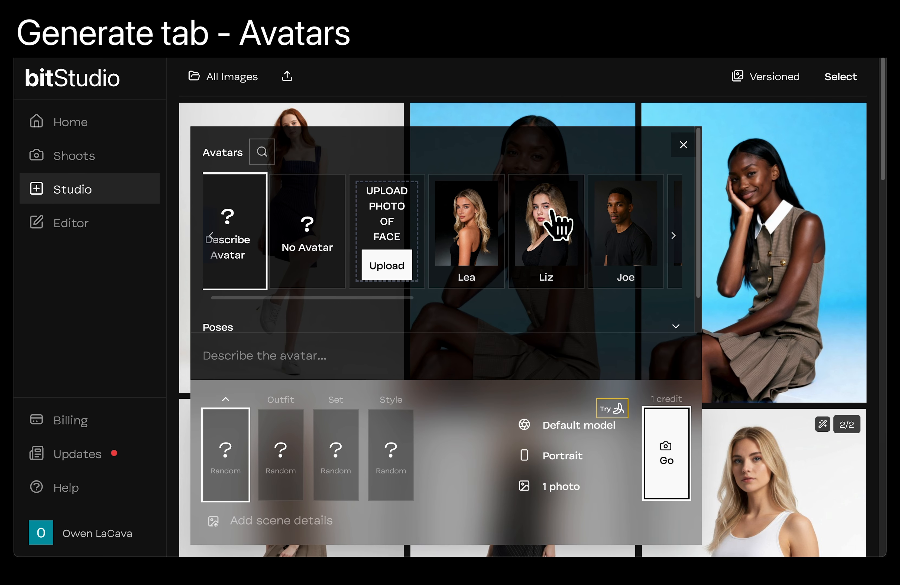
scroll(558, 228, "right", 8)
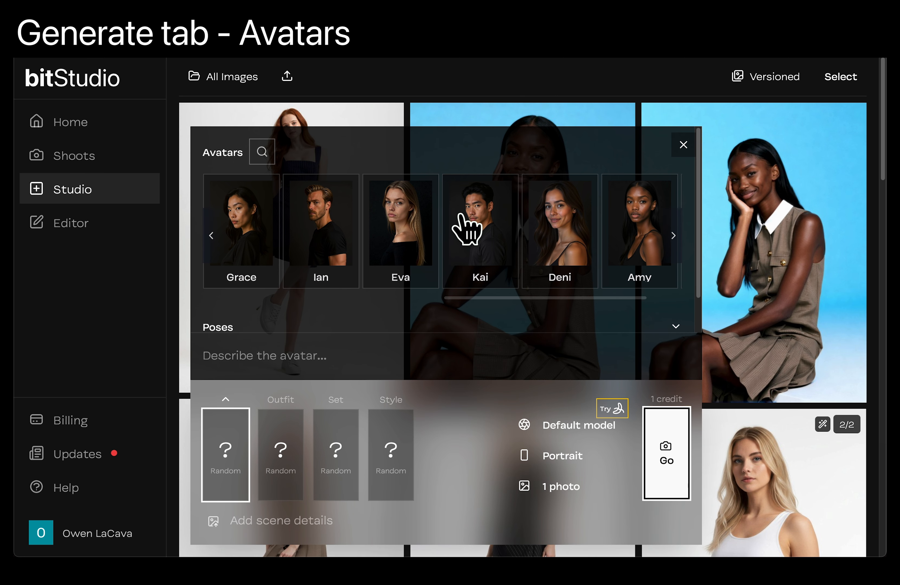
scroll(467, 228, "left", 11)
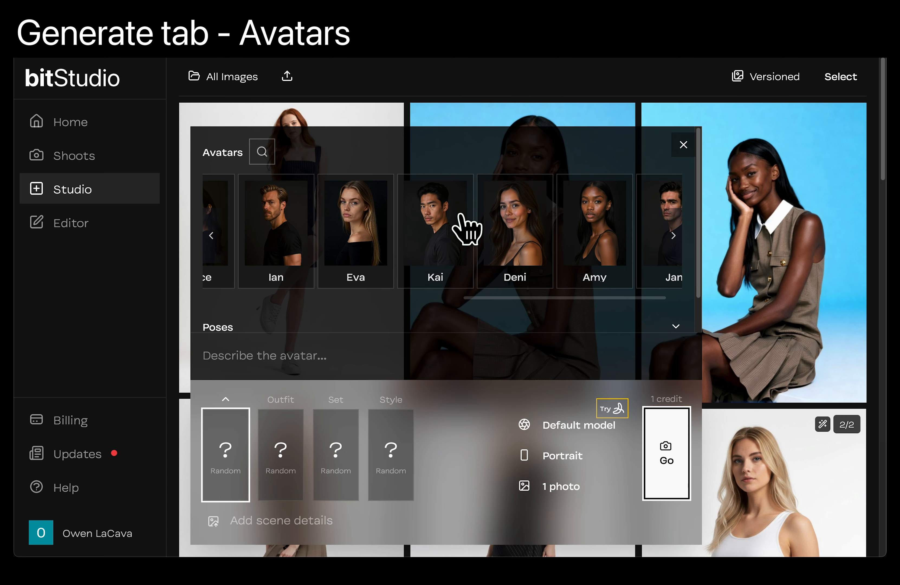
scroll(467, 228, "right", 12)
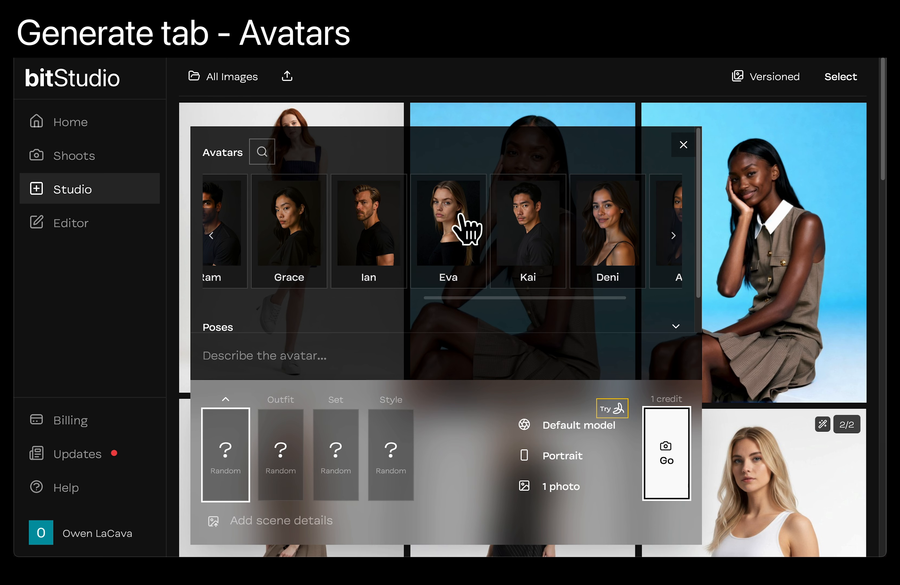
scroll(467, 228, "left", 4)
scroll(467, 228, "left", 12)
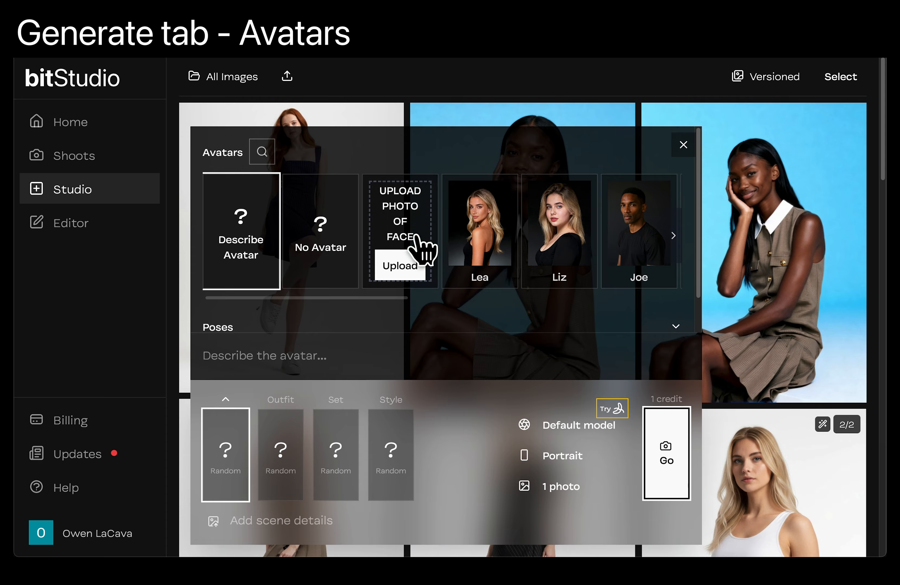
- Look through the poses available for the avatar, from front to back views, and collapse the pose list
scroll(413, 238, "down", 2)
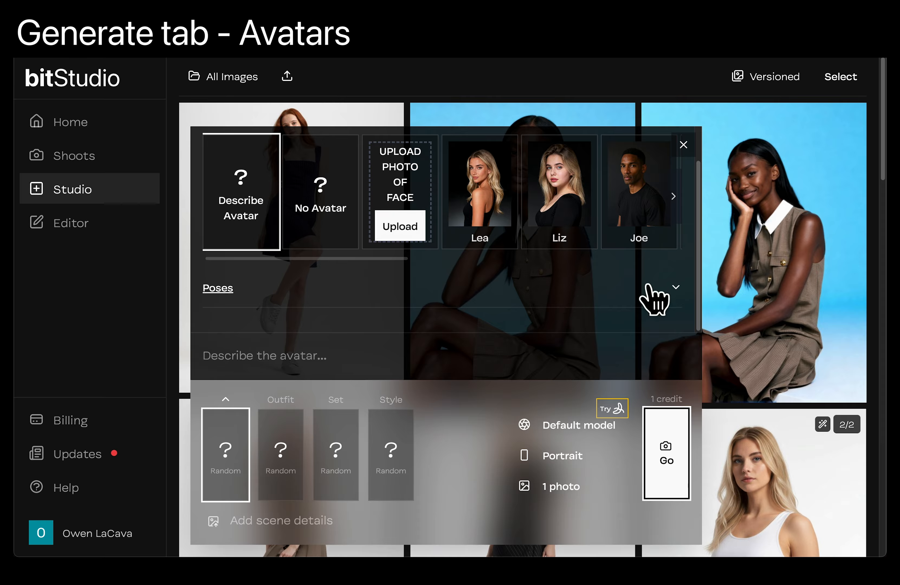
left_click(654, 301)
scroll(476, 316, "down", 4)
scroll(476, 316, "down", 4)
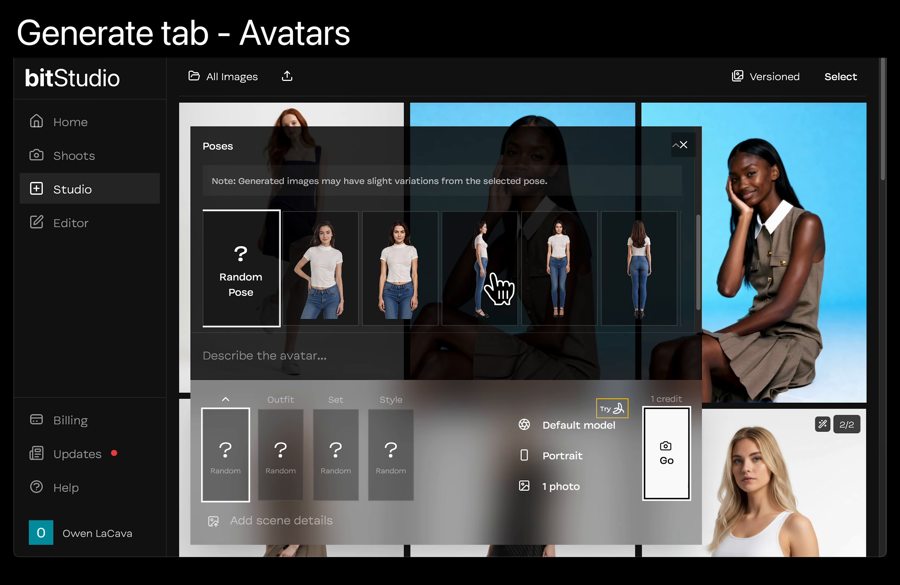
scroll(528, 276, "right", 2)
scroll(522, 262, "right", 1)
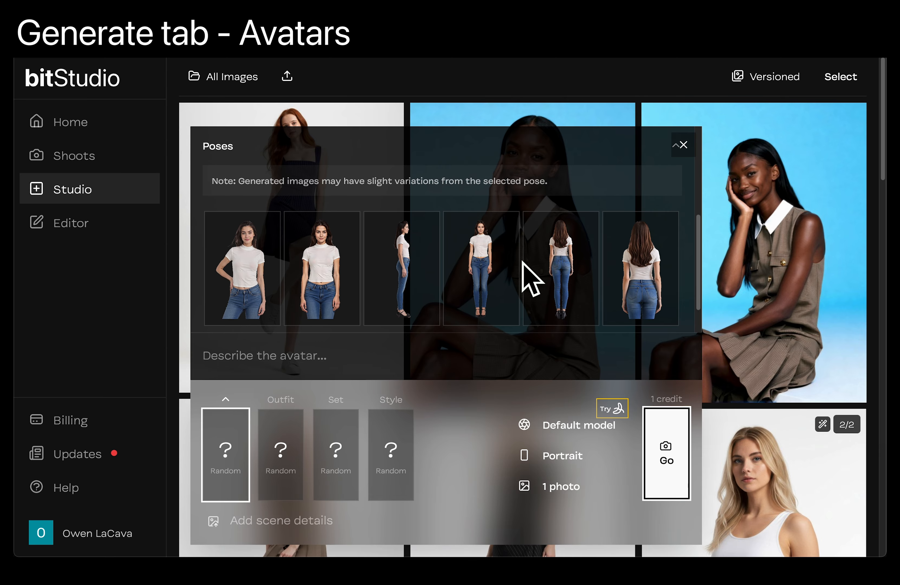
scroll(401, 285, "left", 2)
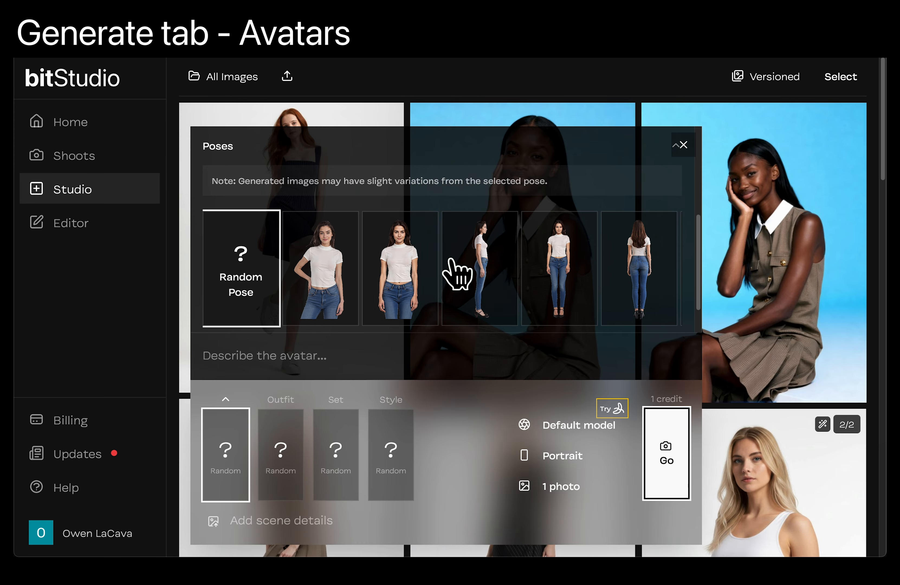
scroll(473, 259, "up", 2)
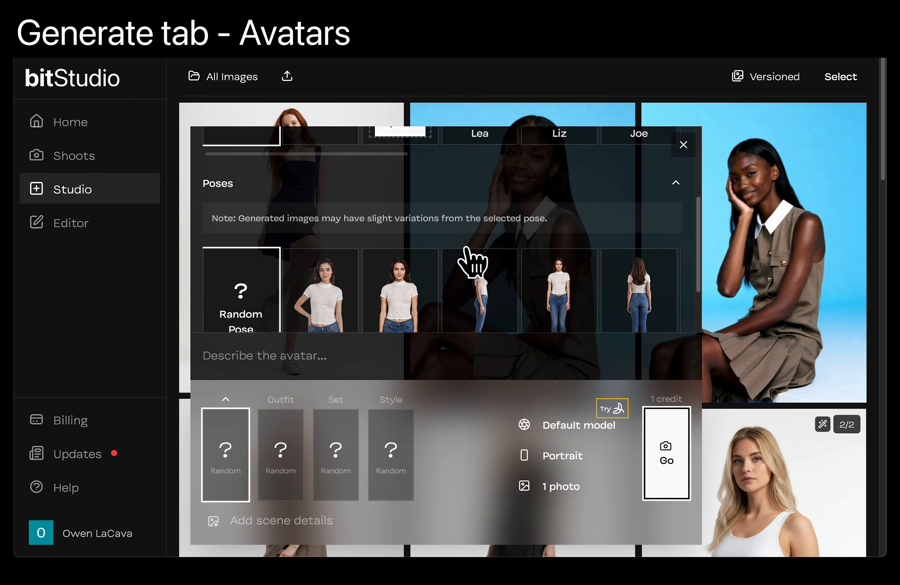
left_click(663, 199)
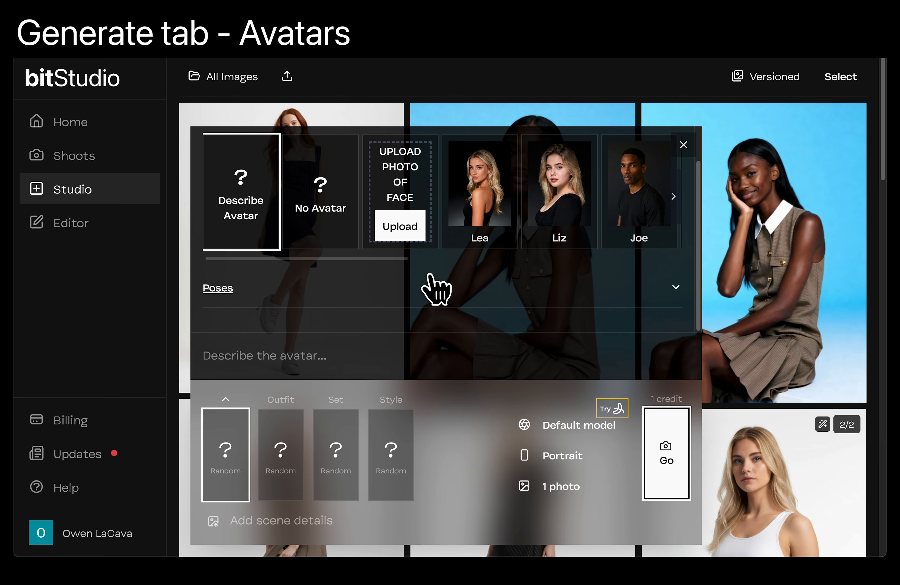
scroll(431, 285, "up", 1)
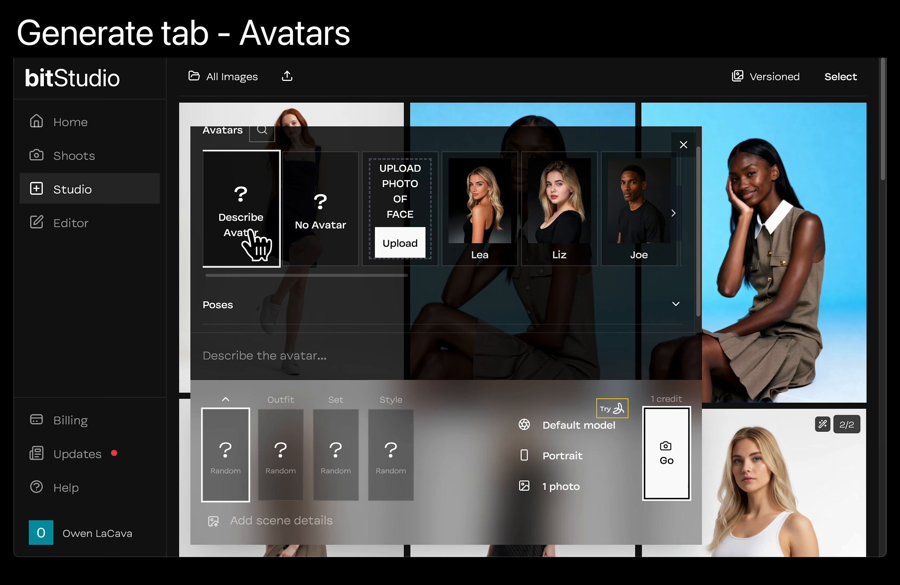
- Try describing the avatar as "Man with brown hair" and clear the description again
left_click(258, 352)
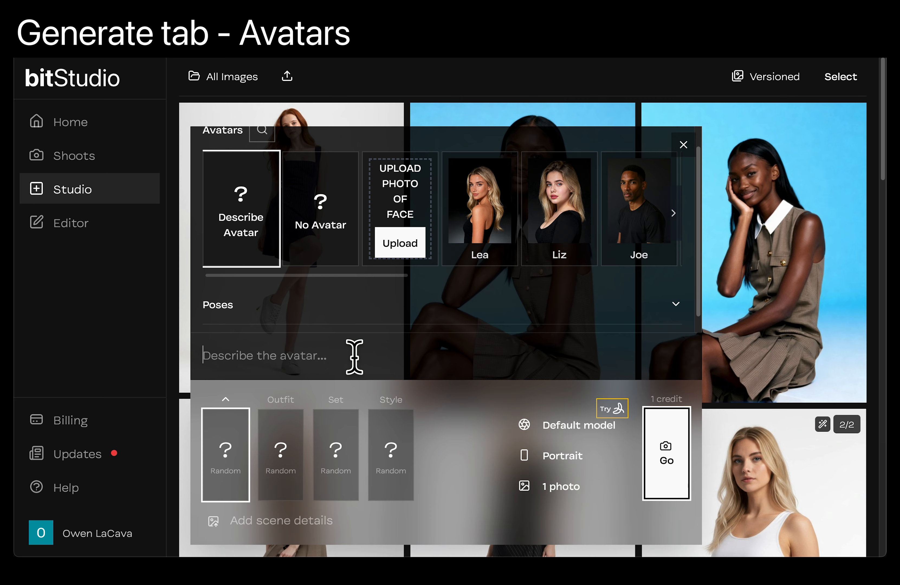
type("Man with brown hair")
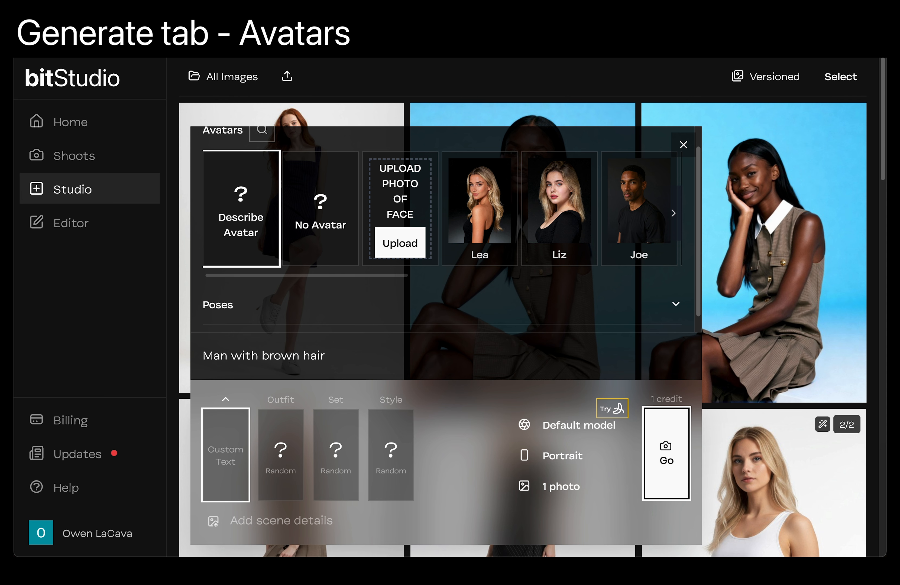
key("ctrl+a")
key("BackSpace")
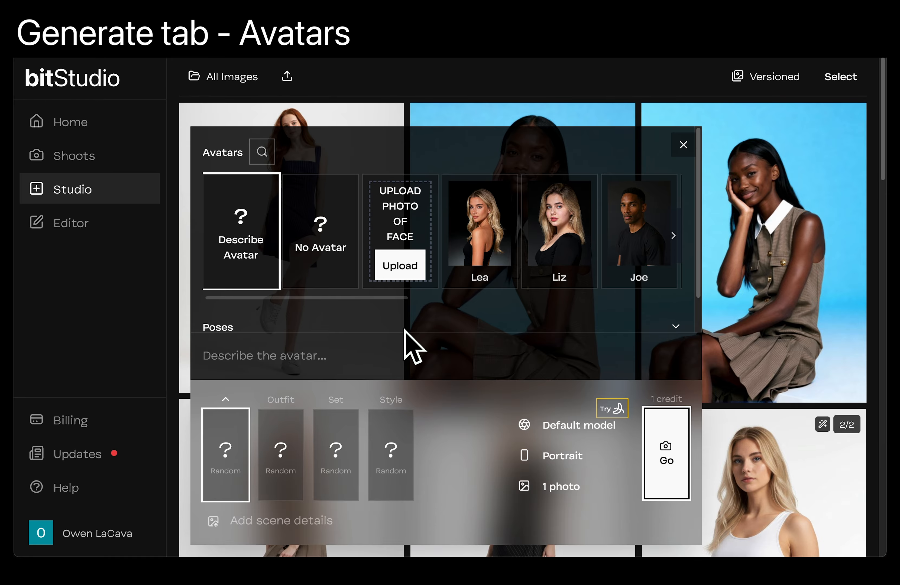
- Upload rb-studio1.jpg from the demo folder in Finder as the face photo for a new avatar
key("ctrl+Up")
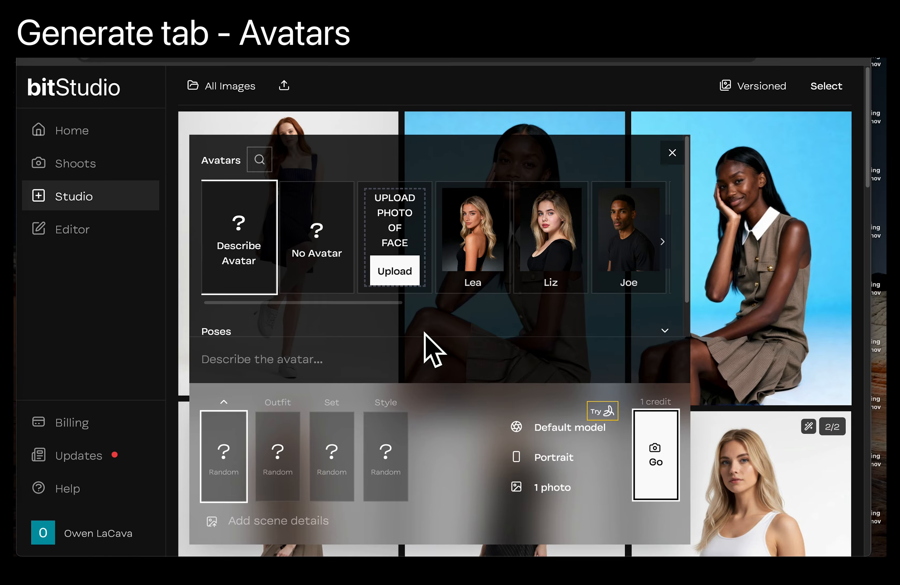
left_click(738, 129)
left_click(560, 241)
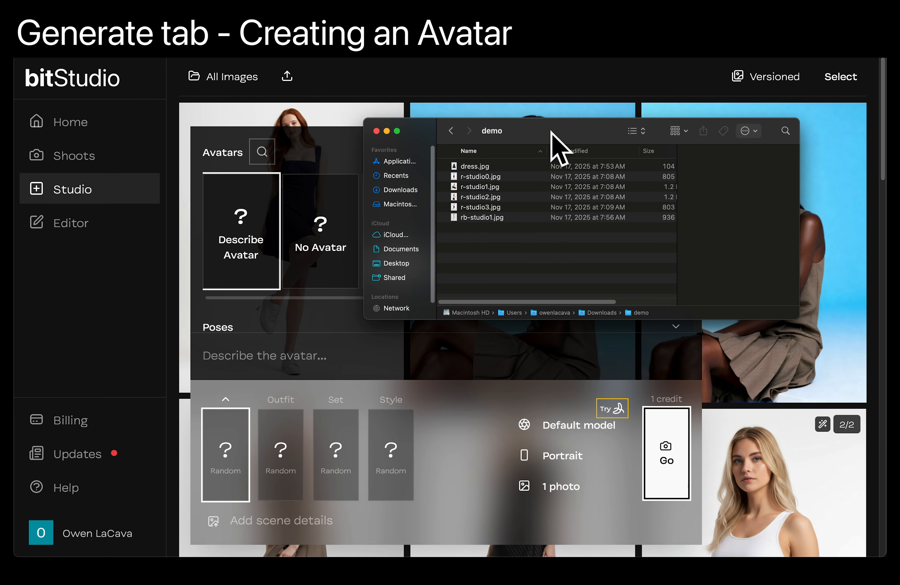
left_click_drag(551, 133, 631, 132)
left_click(550, 216)
left_click_drag(549, 217, 406, 262)
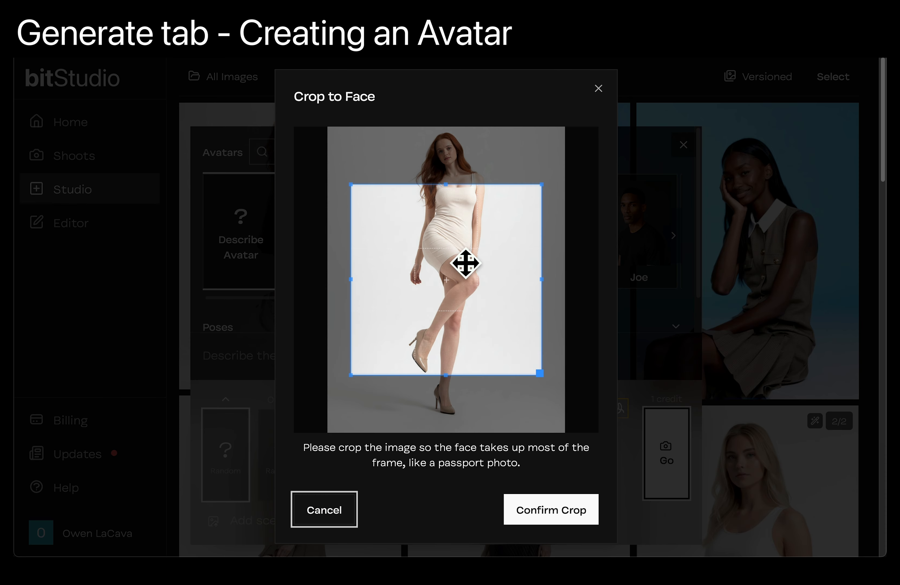
- Crop the uploaded photo to a small square around the woman's head and shoulders and confirm the crop
left_click_drag(458, 297, 458, 221)
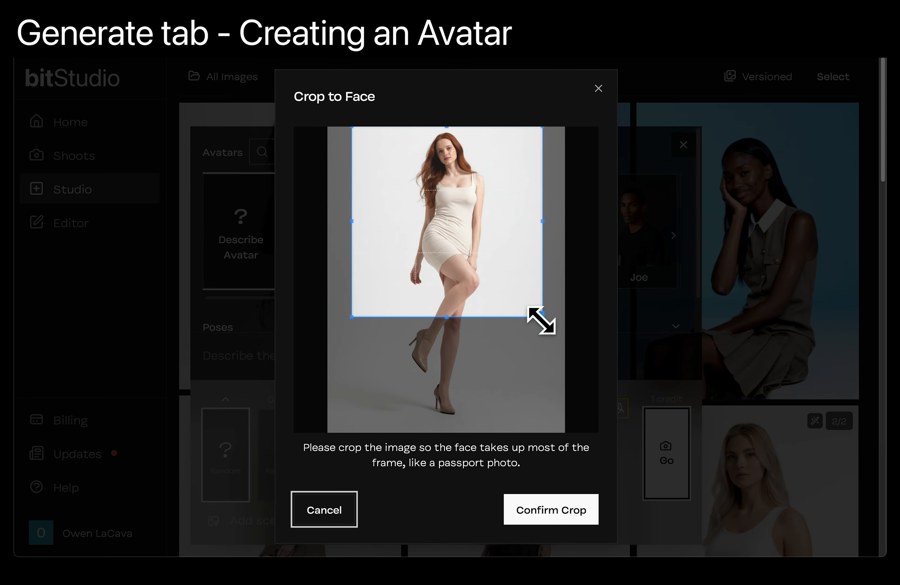
left_click_drag(539, 317, 455, 171)
left_click_drag(485, 210, 468, 203)
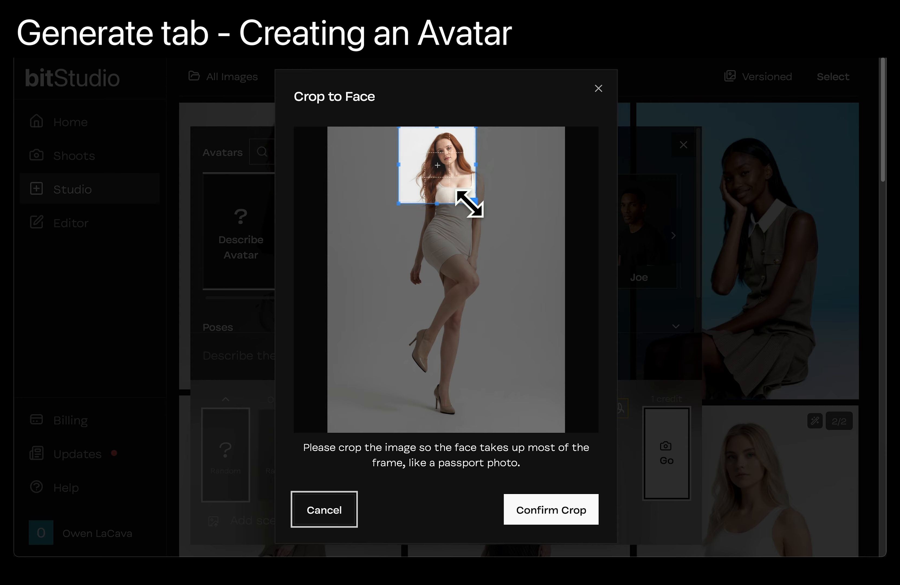
left_click_drag(432, 174, 445, 173)
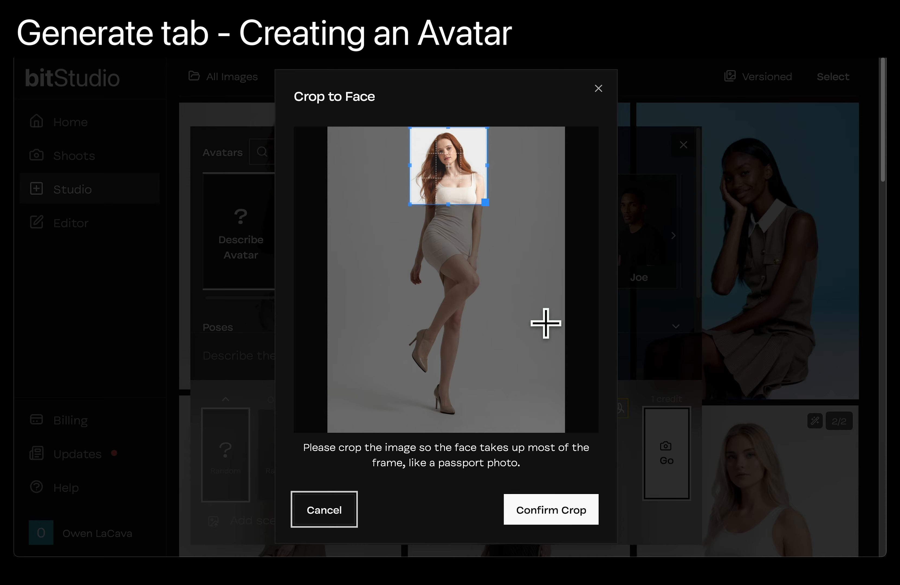
left_click(551, 511)
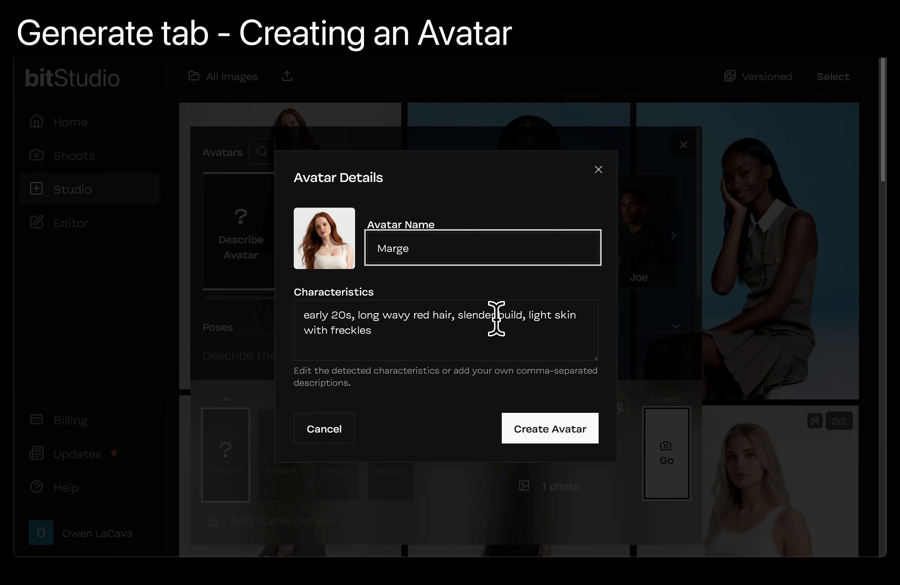
- Create the new avatar from the cropped photo with its entered name and detected characteristics
left_click(548, 429)
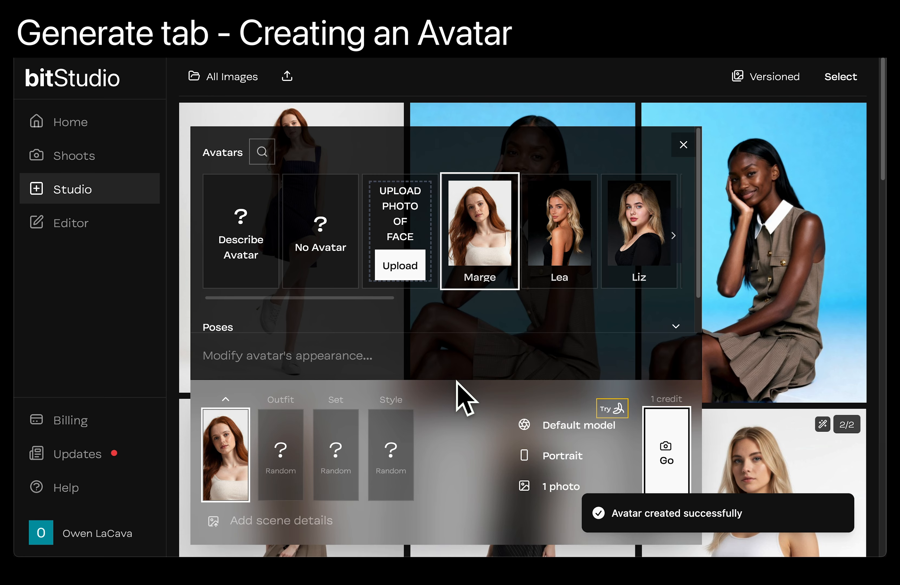
mouse_move(510, 236)
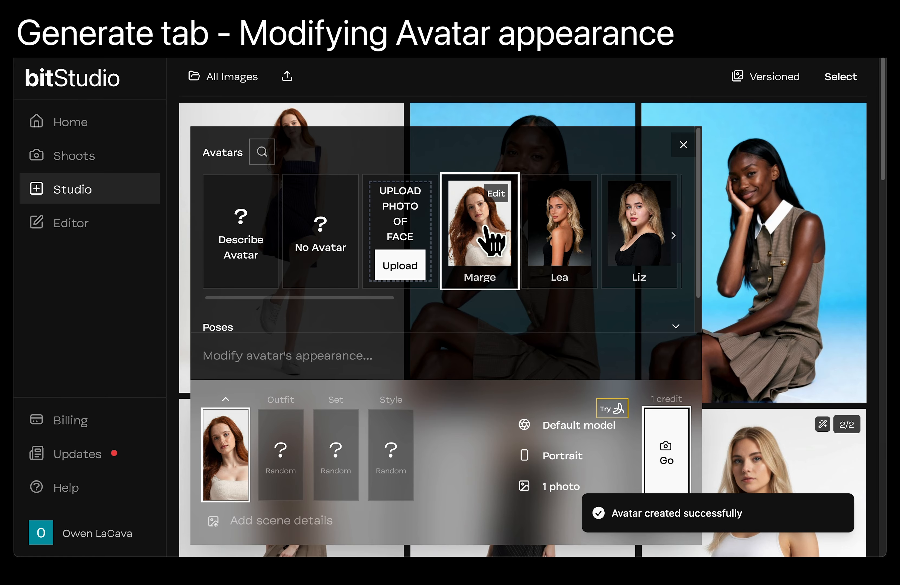
scroll(514, 239, "right", 3)
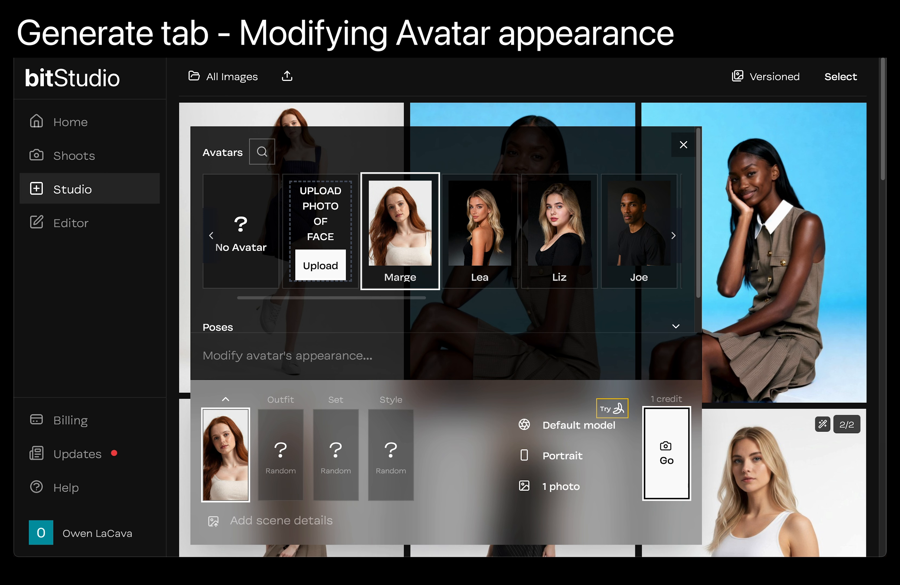
- Try modifying the new avatar's appearance to "black hair in a ponytail" and clear the text again
type("hair in a ponytail")
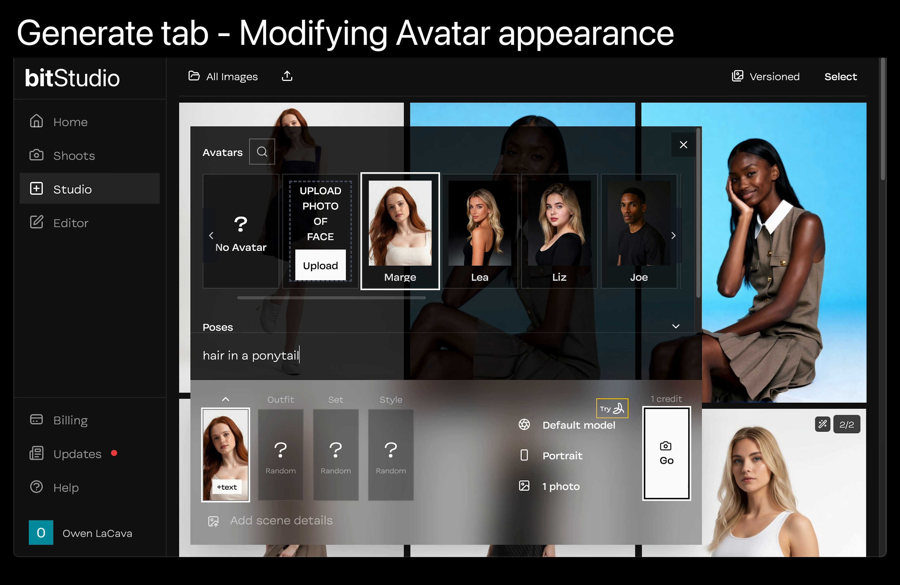
type("b")
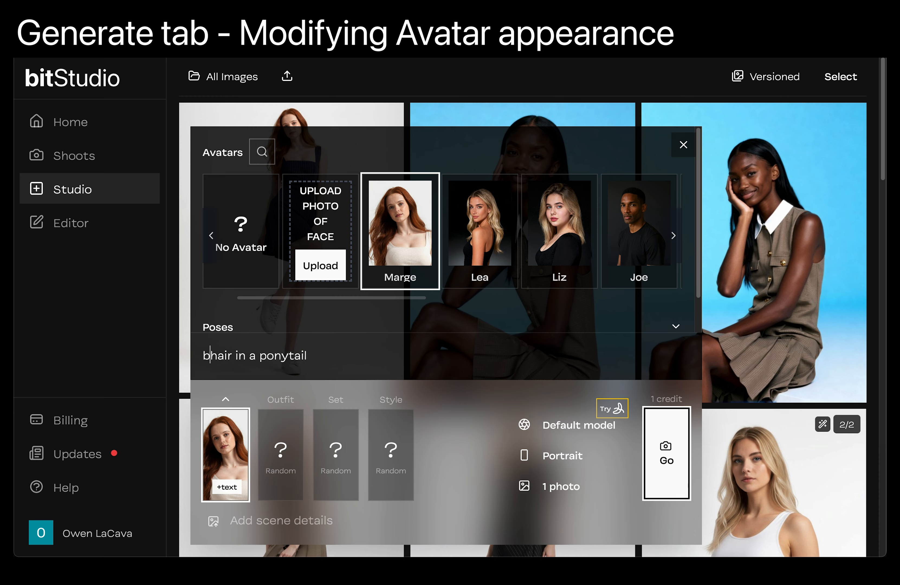
type("lack")
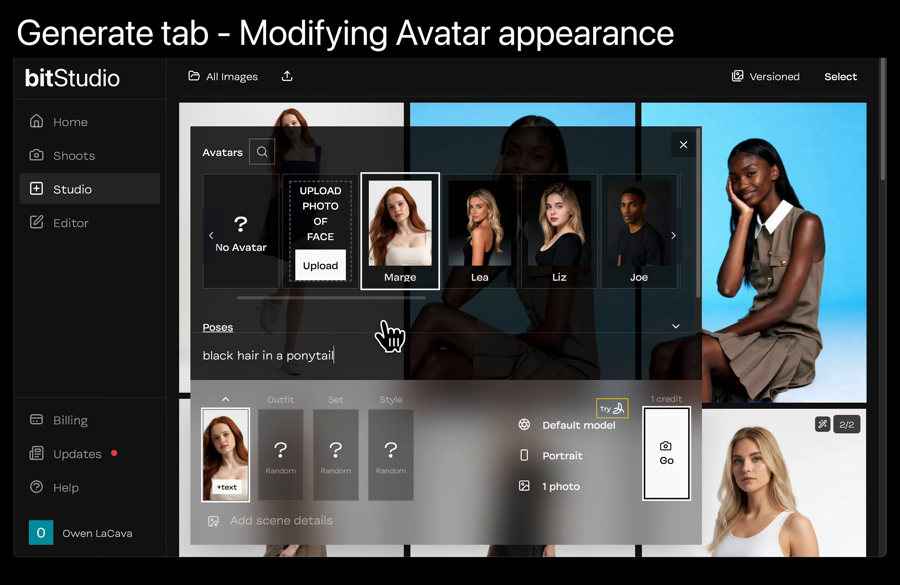
key("super+a")
key("BackSpace")
- Examine the new avatar's photos and characteristics in its details, return to the avatar list and close it
left_click(413, 196)
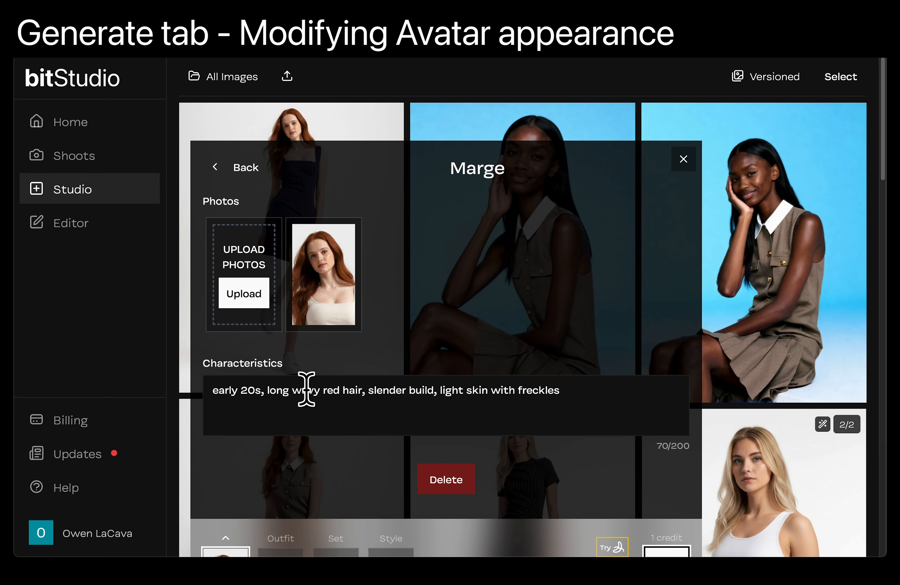
left_click(249, 167)
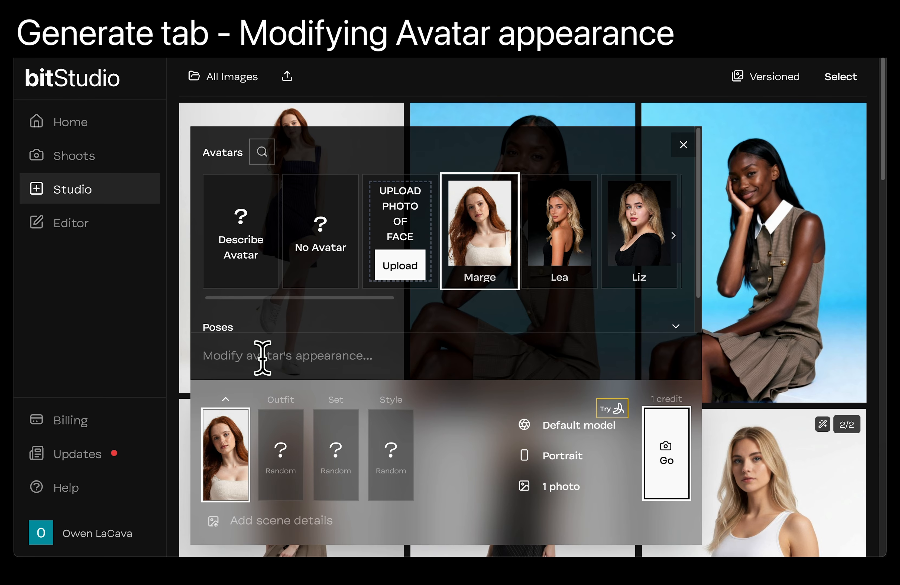
left_click(232, 449)
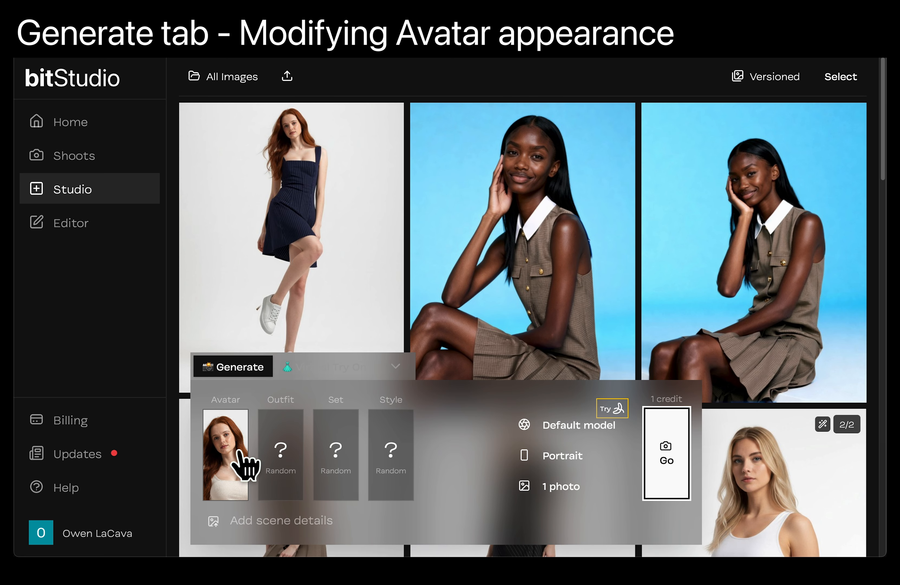
- Open the outfit choices, examine the striped dress's tags, photos and processing options, and leave its details without saving
left_click(285, 475)
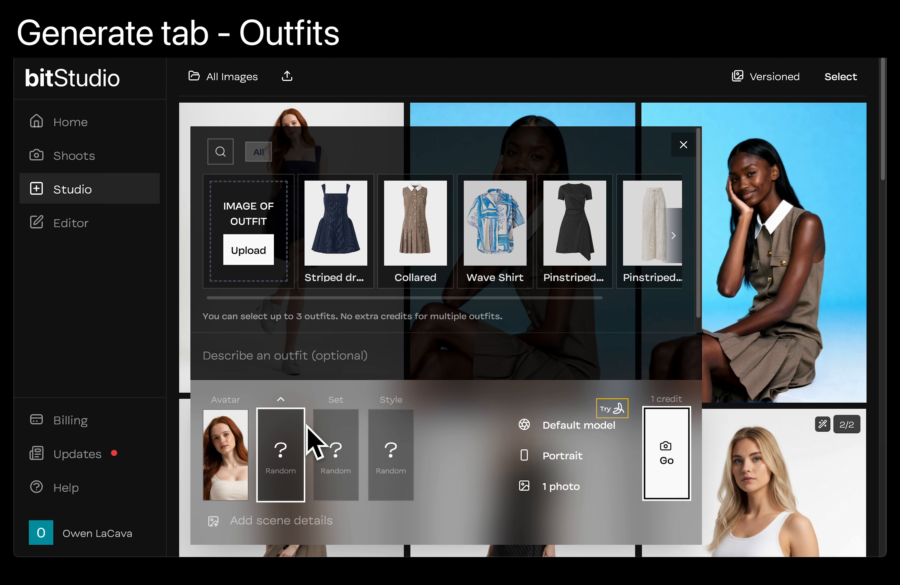
left_click(242, 352)
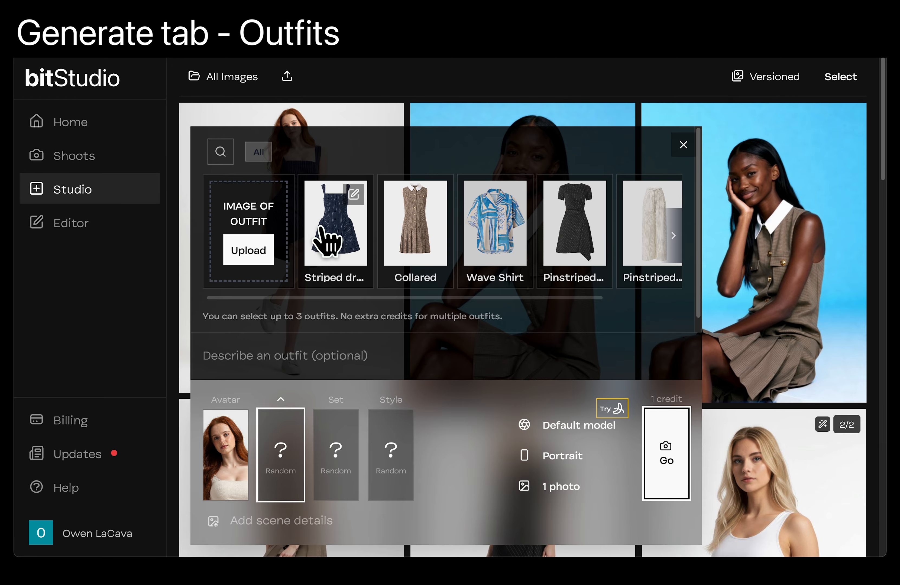
left_click(354, 195)
scroll(407, 411, "down", 3)
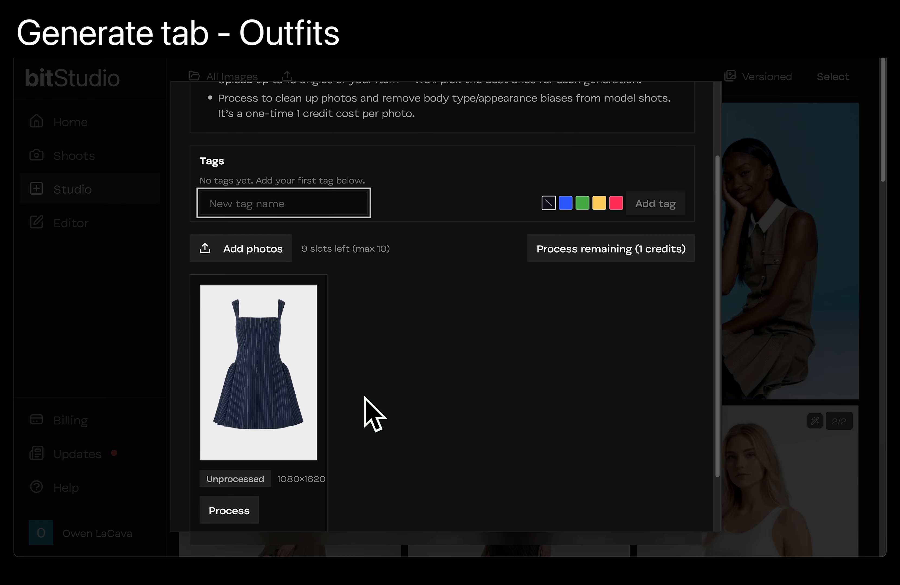
scroll(361, 402, "down", 2)
scroll(429, 228, "up", 5)
scroll(433, 228, "down", 3)
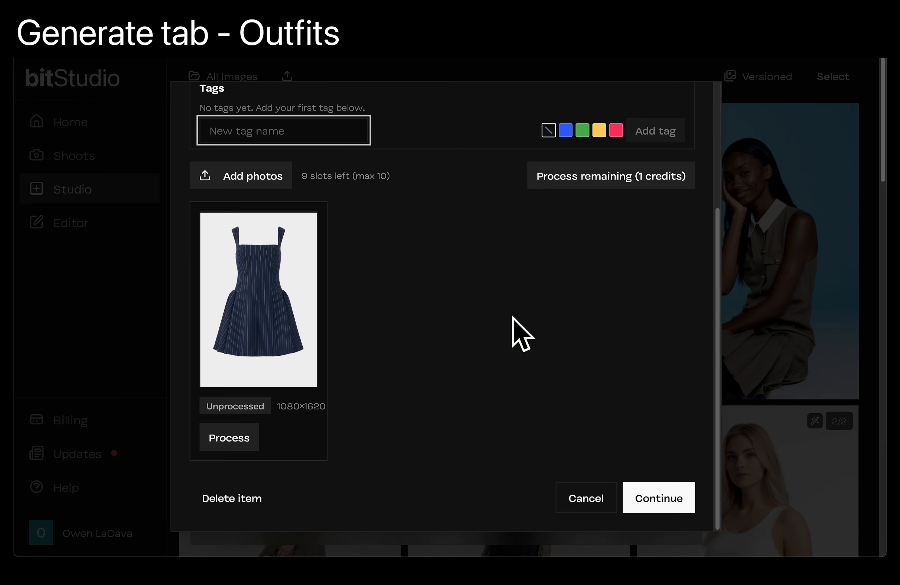
left_click(566, 496)
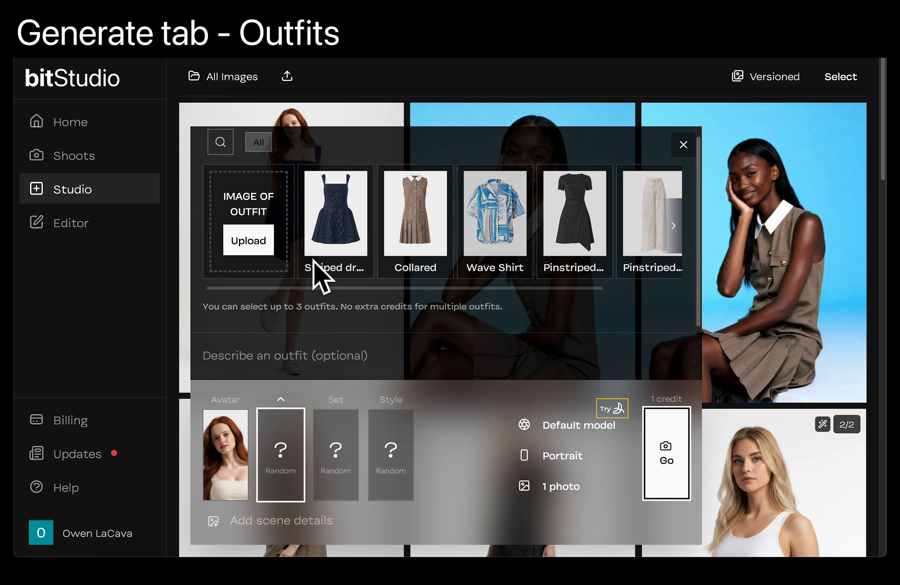
- Select the Wave Shirt and the light pinstriped trousers together as the outfit
left_click(500, 240)
left_click(646, 247)
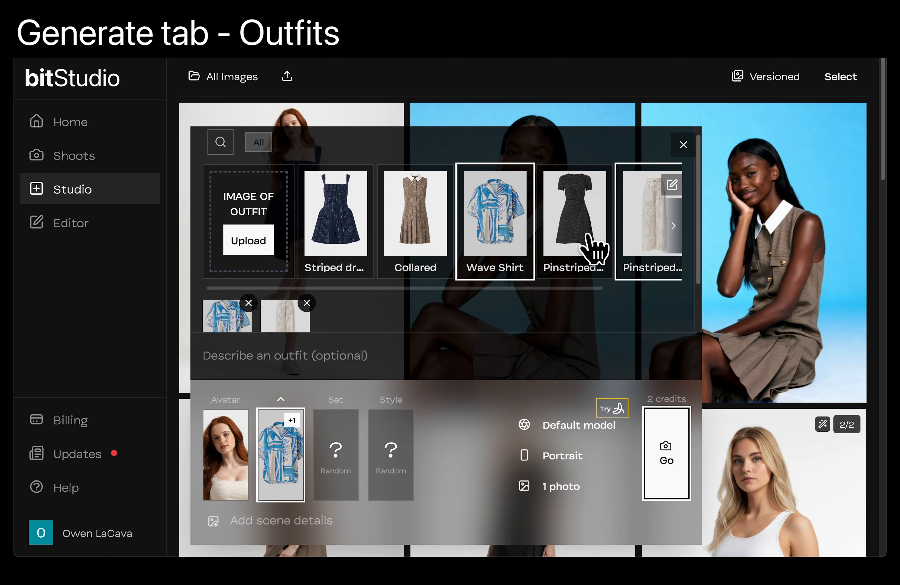
scroll(395, 319, "down", 1)
scroll(397, 323, "down", 1)
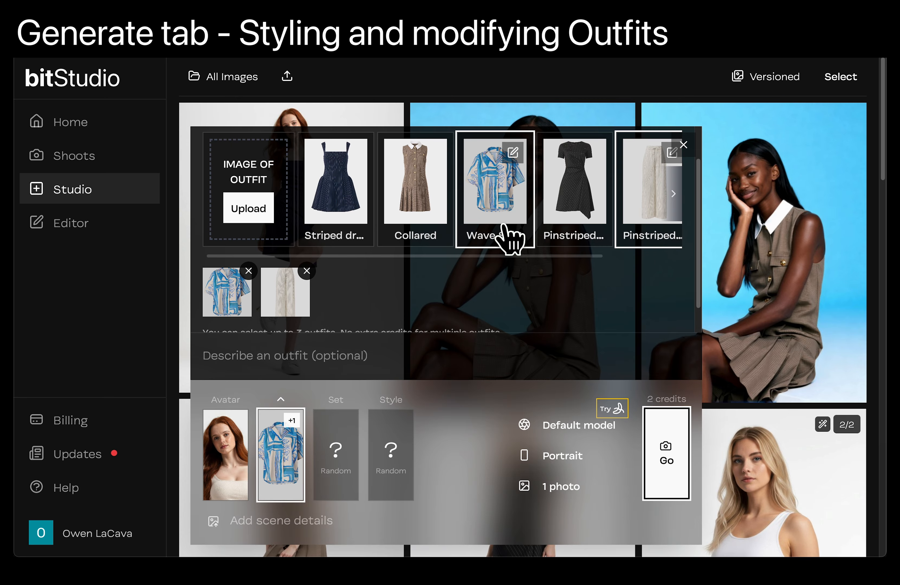
- Describe the outfit styling as "shirt loosely tucked in, white sneakers" and close the outfit choices
left_click(342, 349)
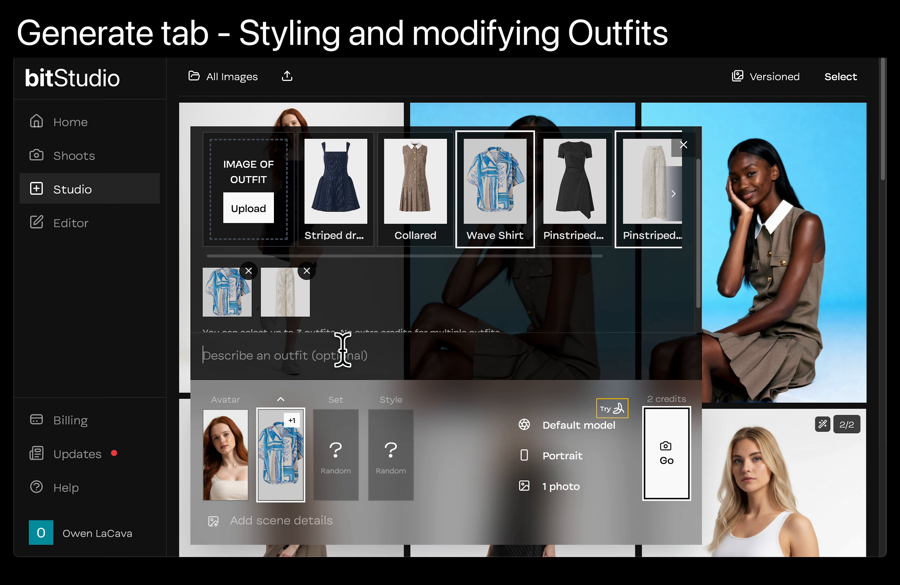
type("shirt loosely tucked in, white sneakers")
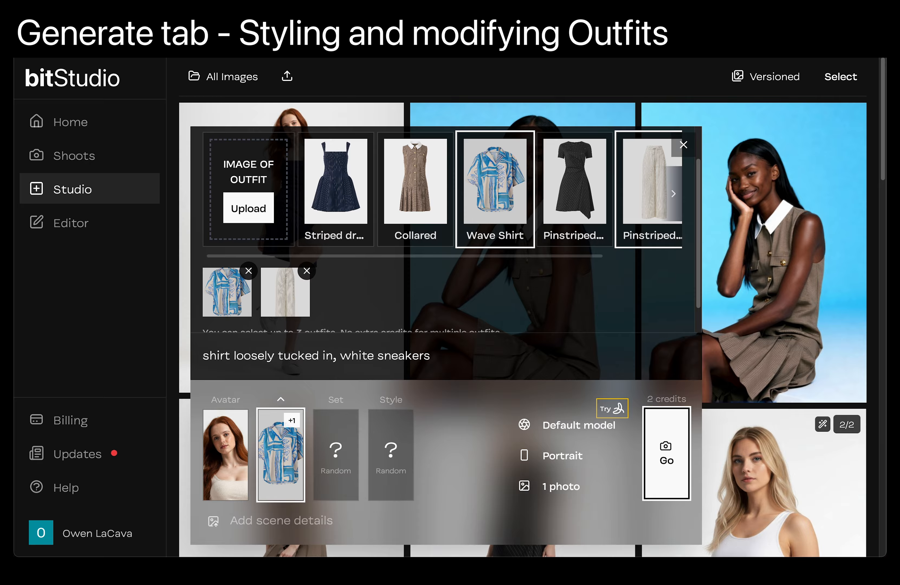
scroll(524, 221, "right", 3)
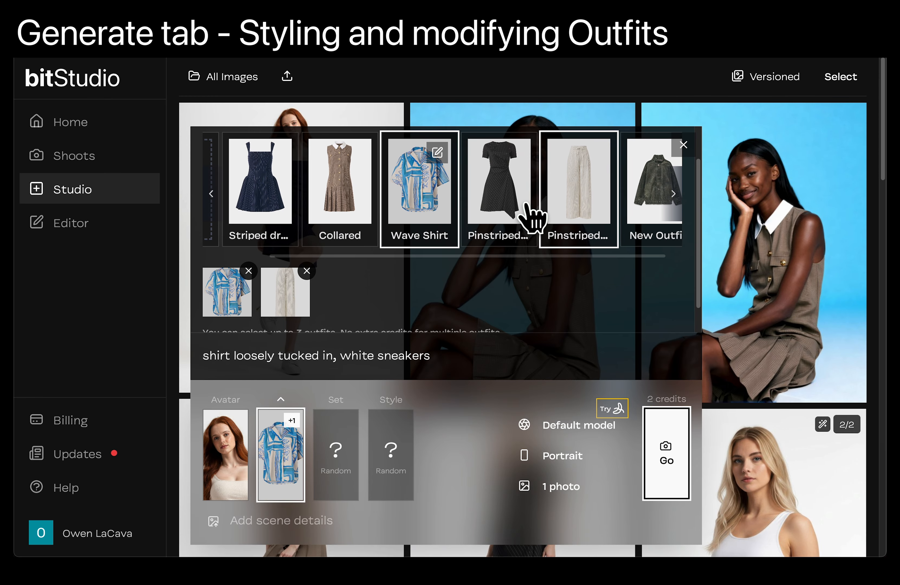
scroll(533, 218, "left", 5)
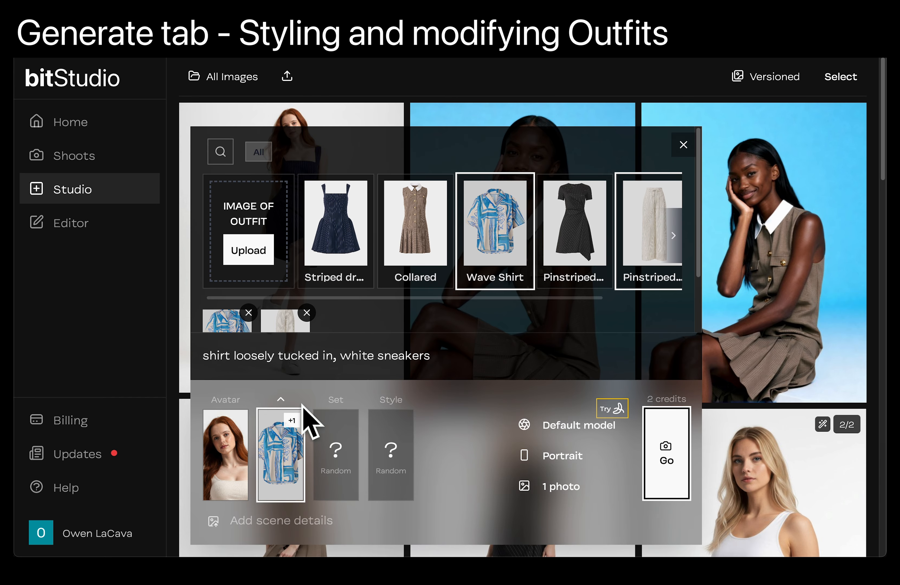
left_click(291, 466)
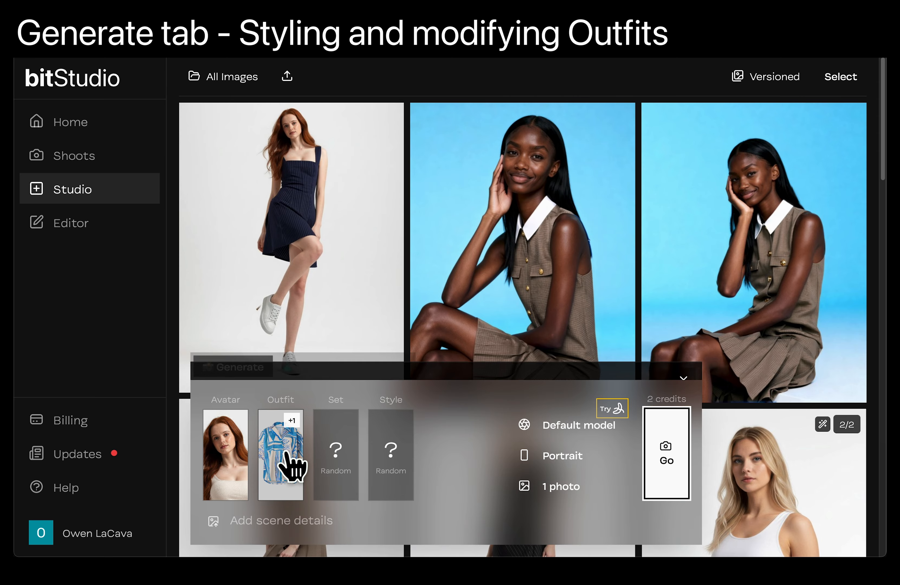
- Open the set choices and look through the categories and the backgrounds offered under Outdoor
left_click(330, 458)
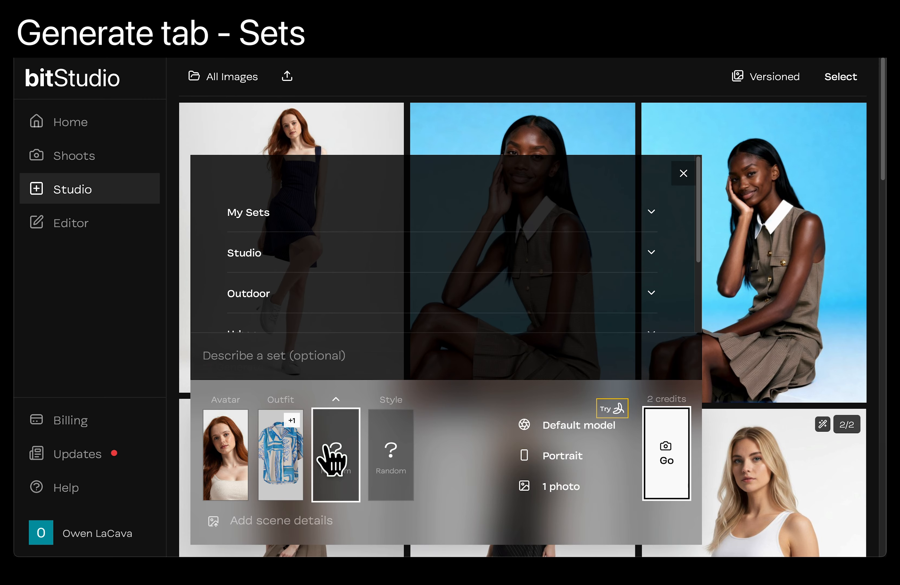
scroll(483, 255, "down", 2)
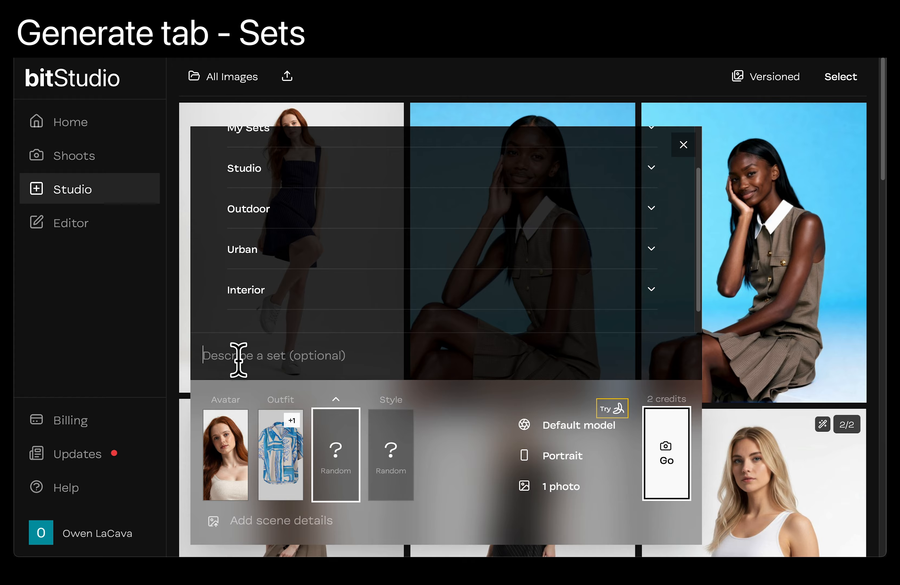
scroll(424, 216, "up", 1)
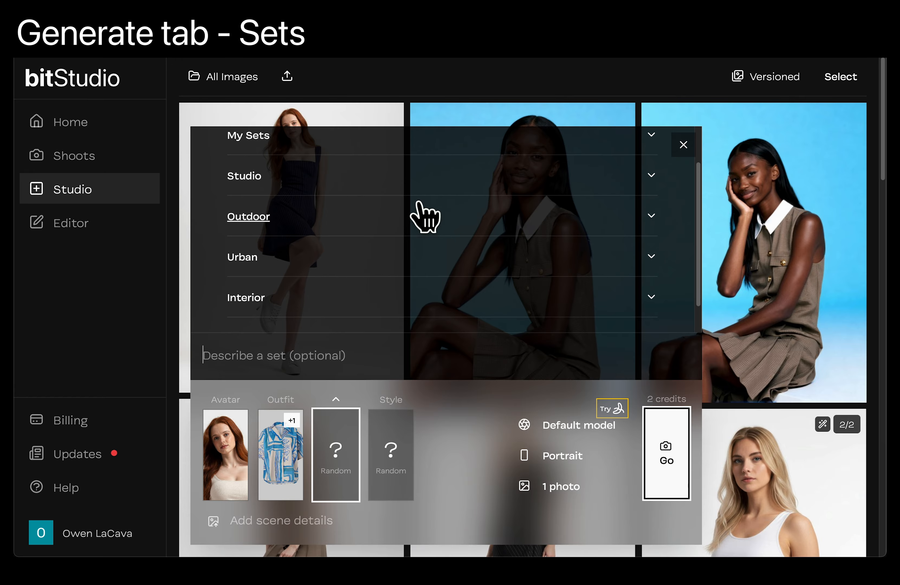
left_click(426, 216)
scroll(483, 252, "down", 2)
scroll(537, 235, "right", 1)
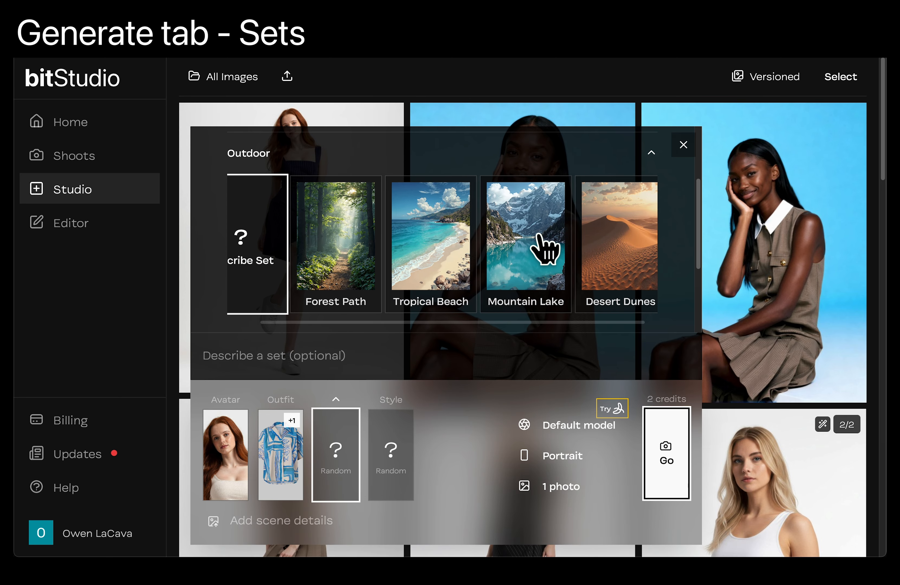
scroll(536, 235, "left", 1)
scroll(454, 255, "up", 3)
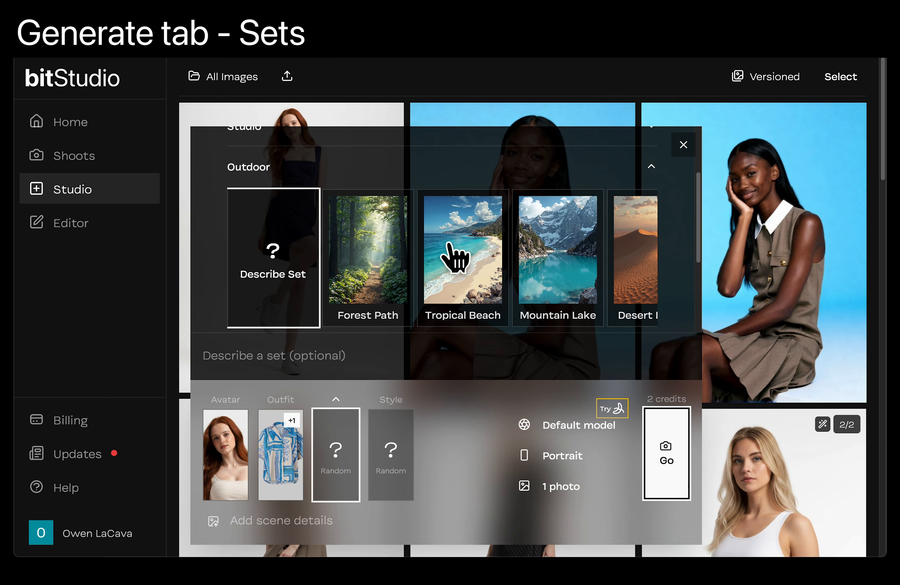
- Expand My Sets and examine its scene modes and photo upload option, comparing them with the Outdoor sets
left_click(446, 204)
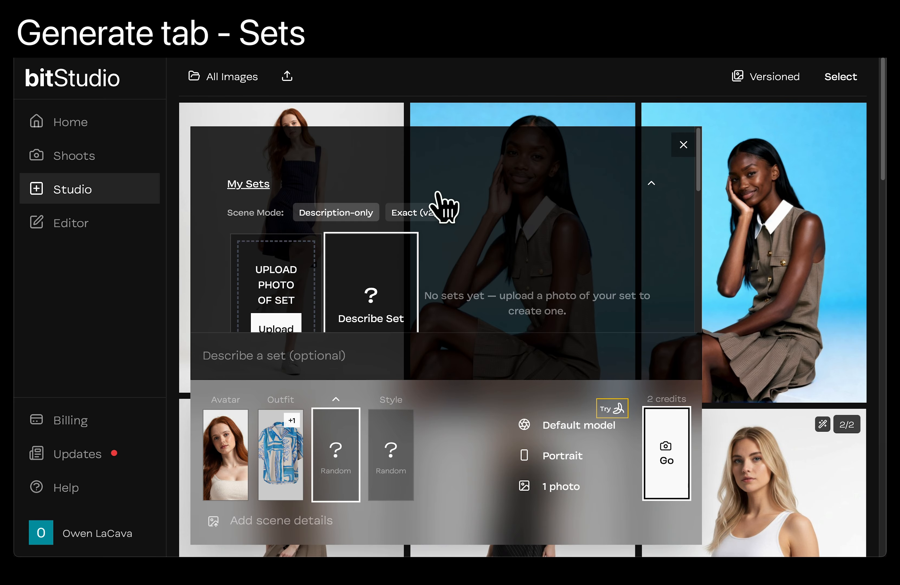
scroll(478, 251, "down", 1)
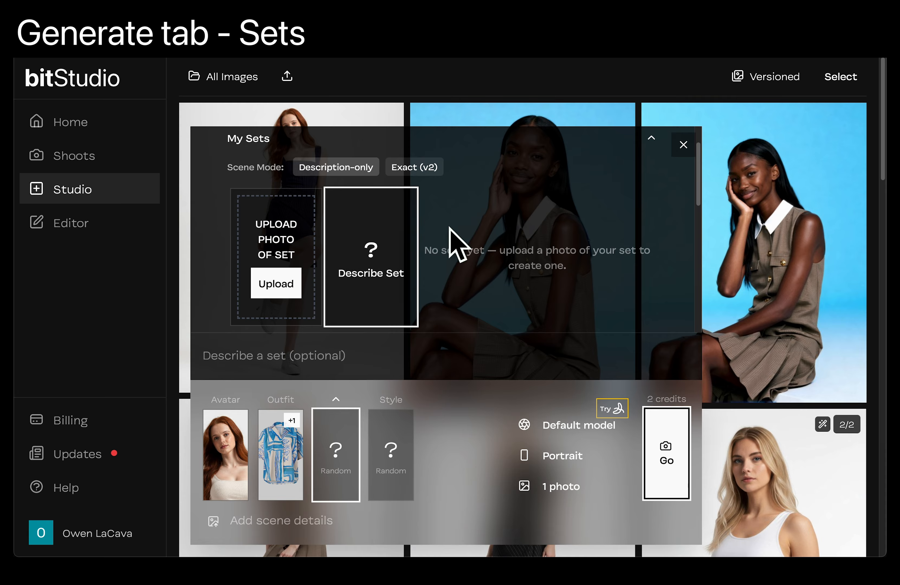
scroll(473, 207, "down", 5)
scroll(476, 277, "down", 1)
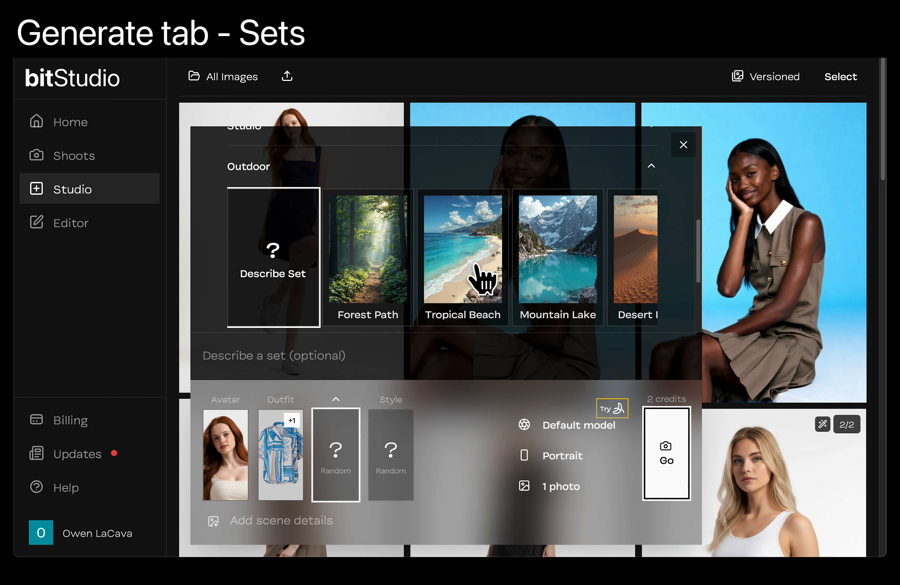
scroll(474, 229, "up", 5)
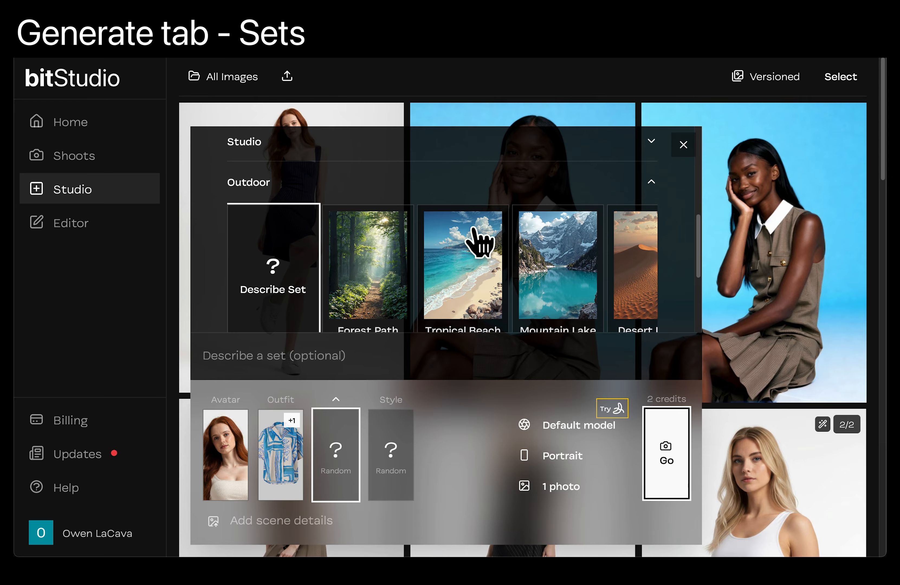
scroll(483, 246, "up", 1)
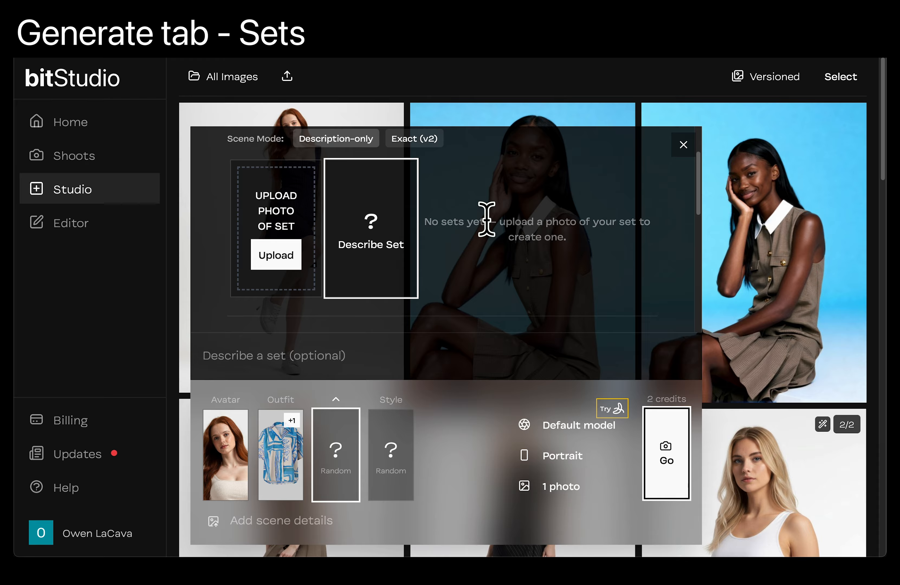
- Choose Tropical Beach from the Outdoor category as the set for the photo
scroll(454, 259, "down", 3)
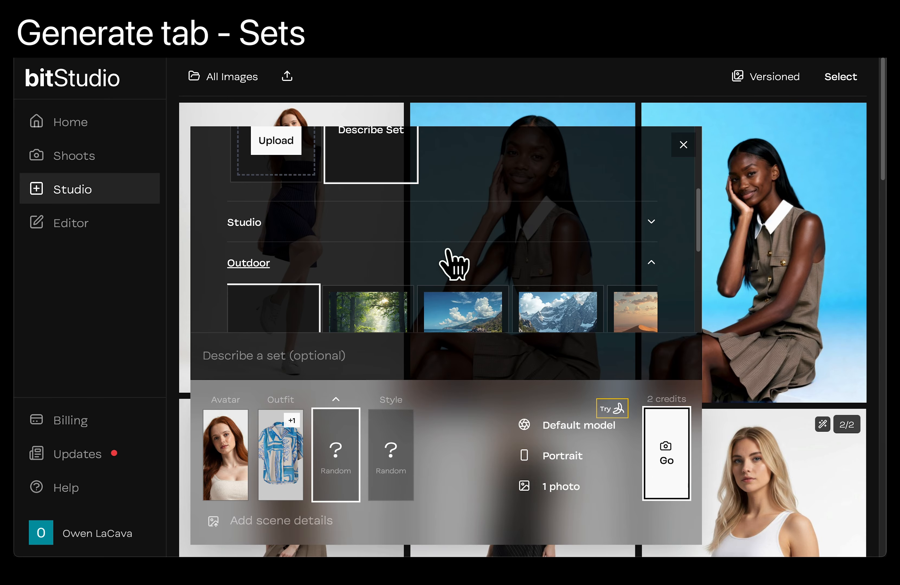
left_click(479, 317)
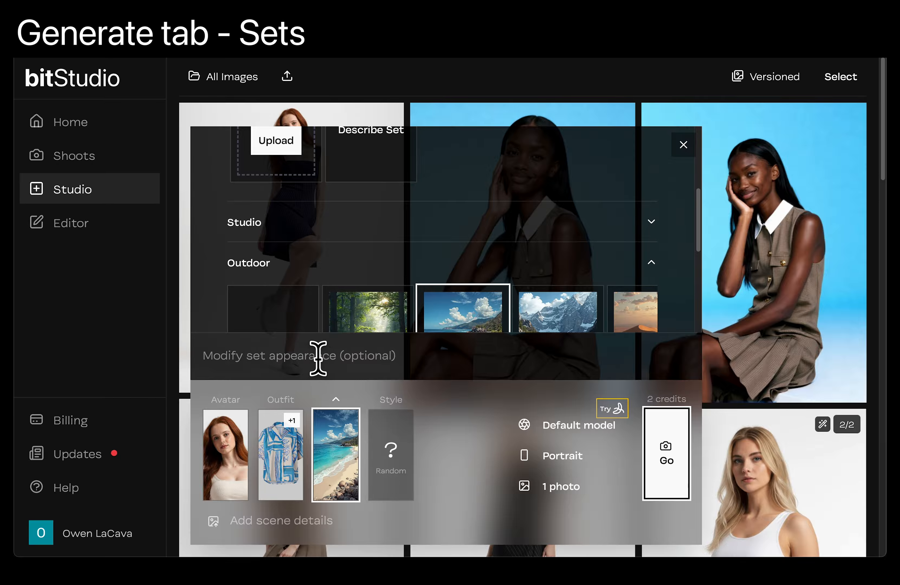
scroll(432, 256, "up", 2)
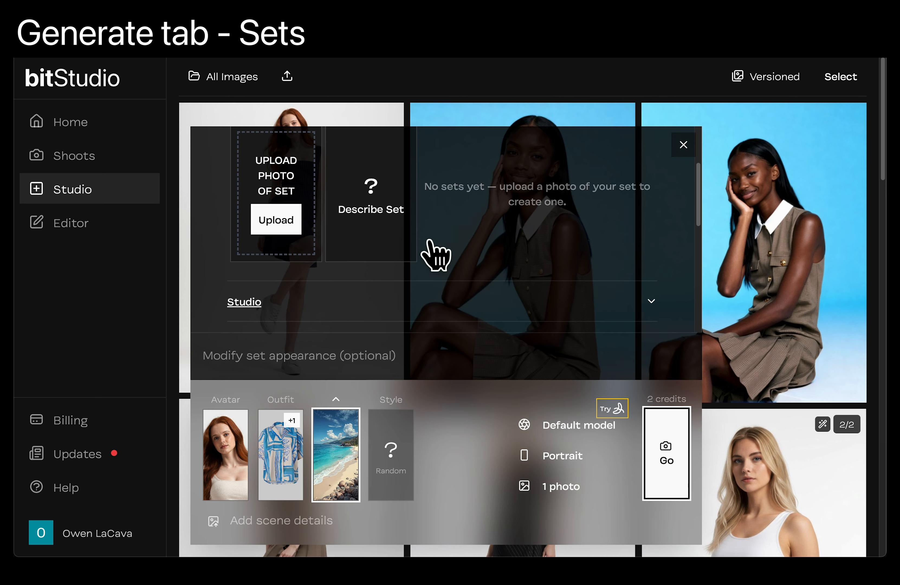
scroll(460, 179, "up", 1)
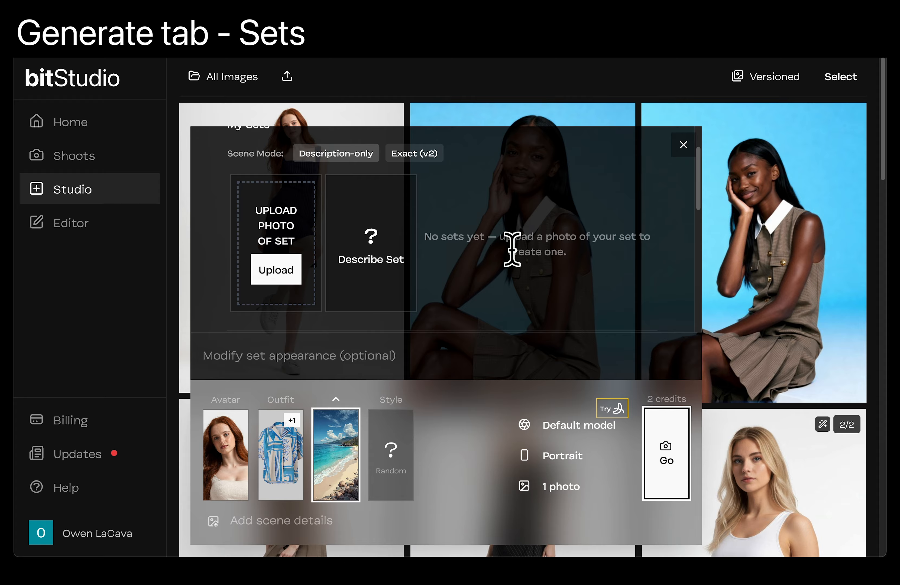
- Describe the Tropical Beach set's modified appearance as "white boardwalk cabana" and close the set choices
scroll(513, 245, "down", 3)
scroll(513, 252, "down", 3)
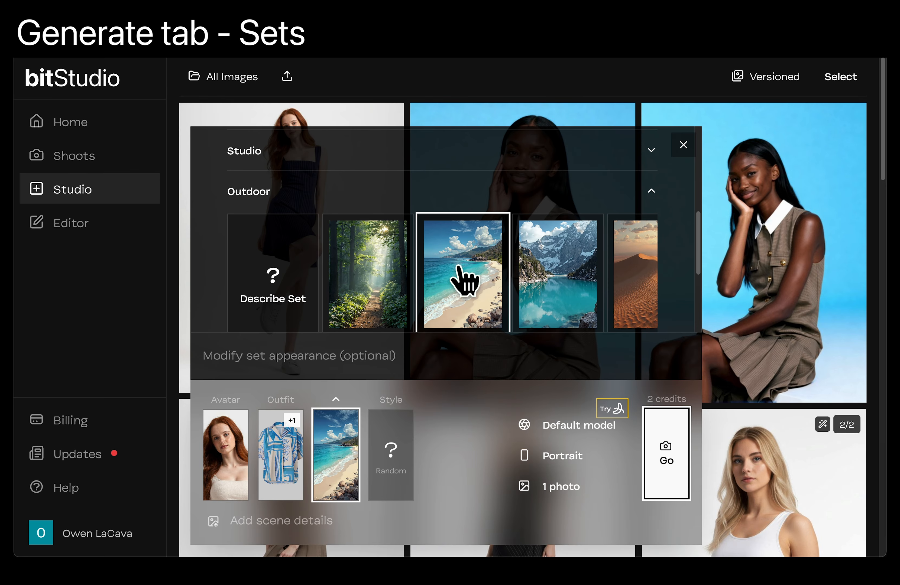
scroll(459, 276, "down", 2)
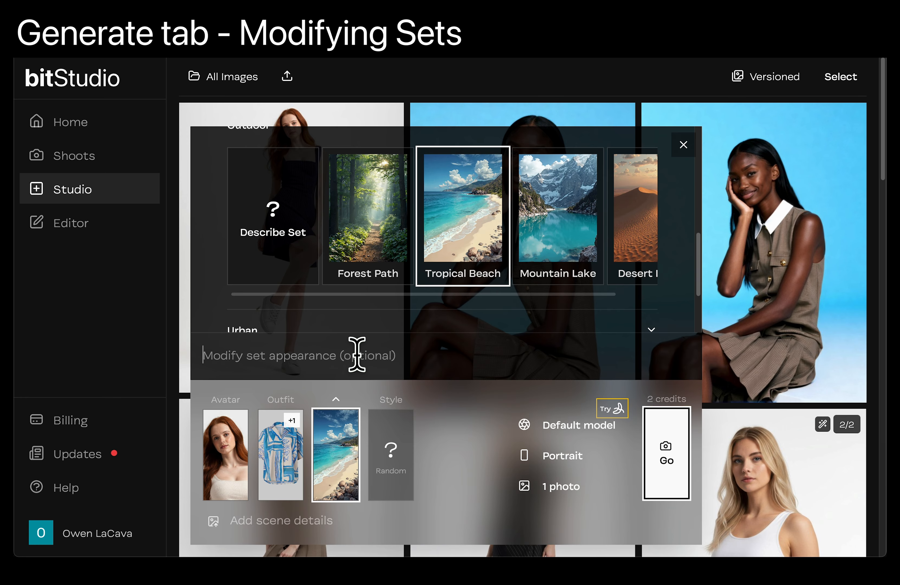
type("white boardwalk cabana")
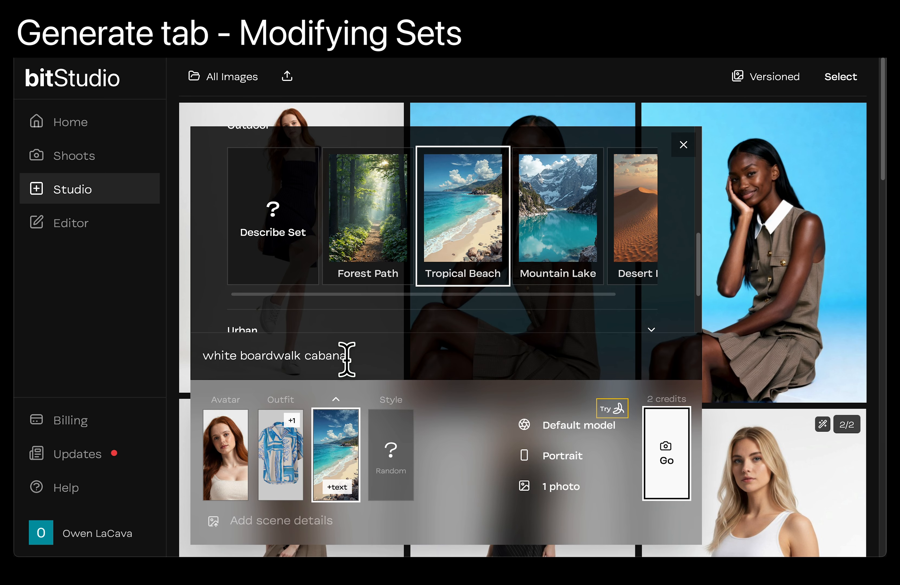
left_click(340, 457)
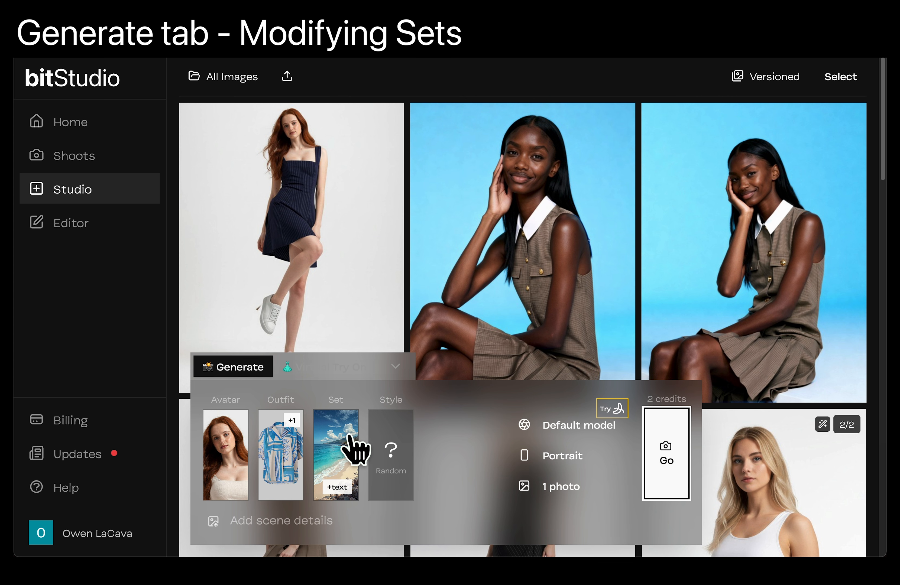
- Open the style choices, browse the photography styles and choose Analog for the photo
left_click(397, 458)
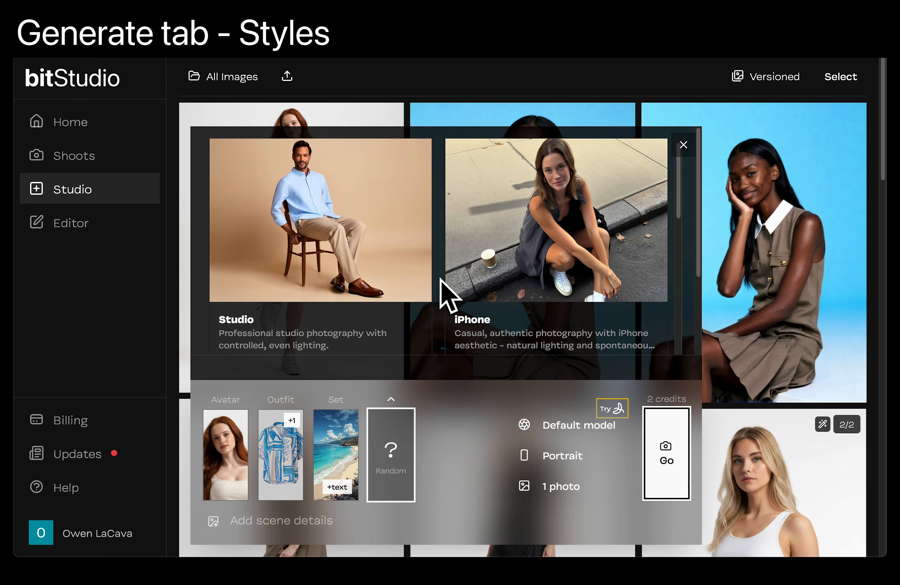
key("ctrl+minus")
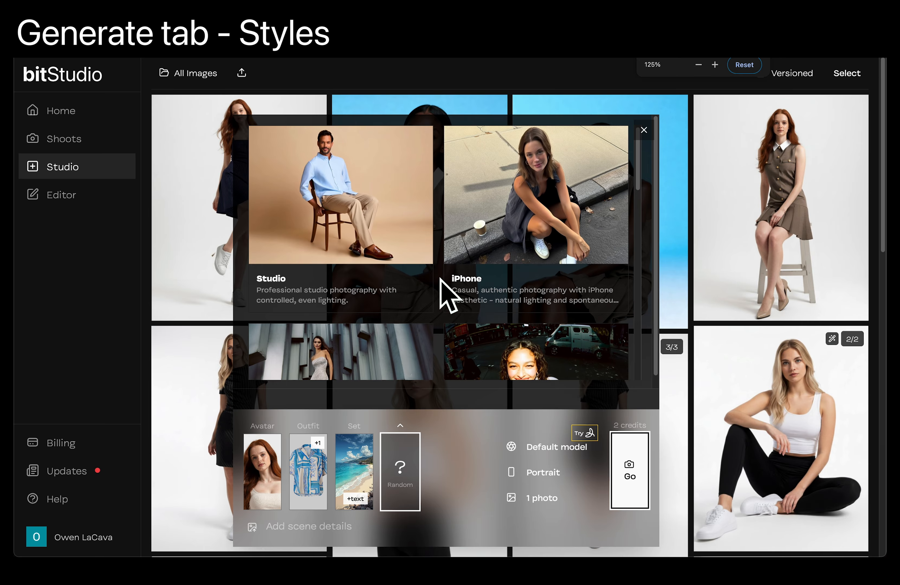
scroll(437, 289, "down", 5)
scroll(440, 292, "down", 3)
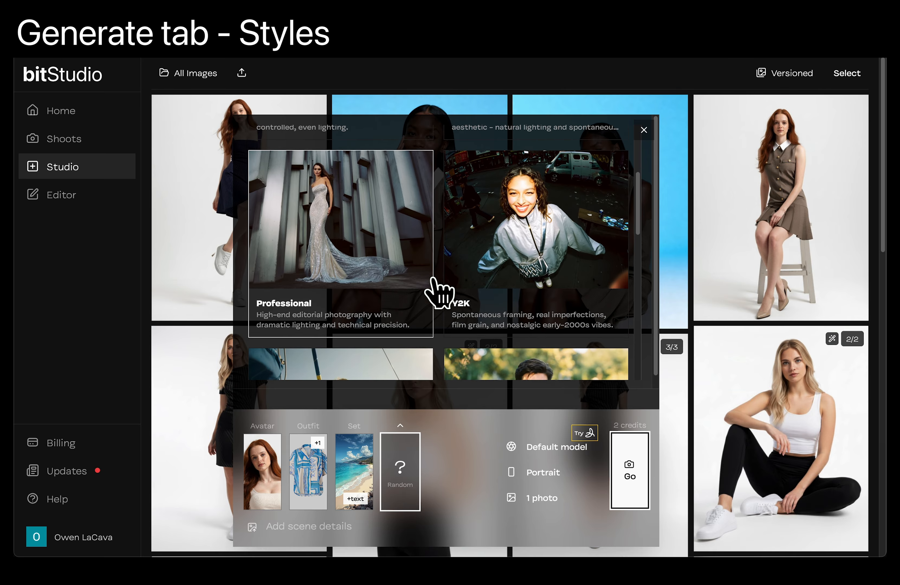
scroll(429, 283, "down", 3)
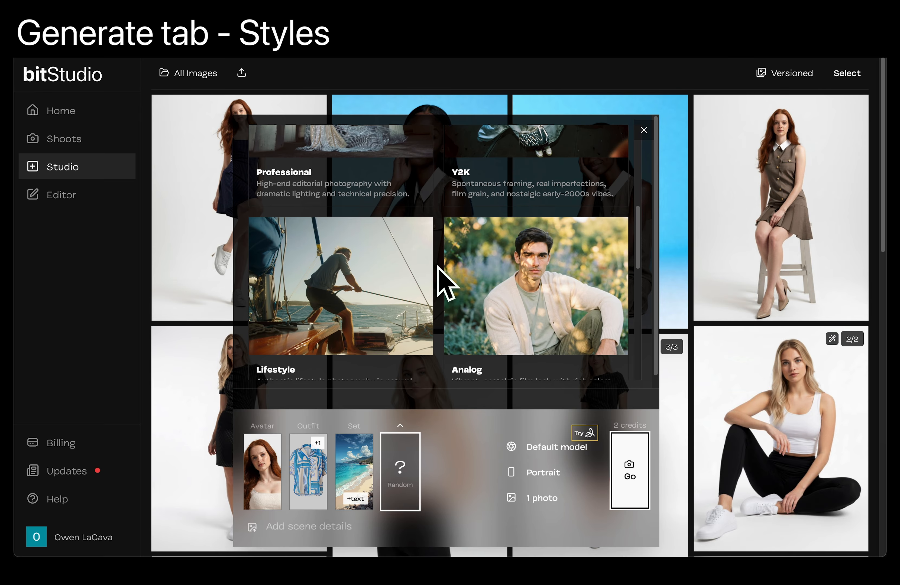
scroll(440, 281, "down", 2)
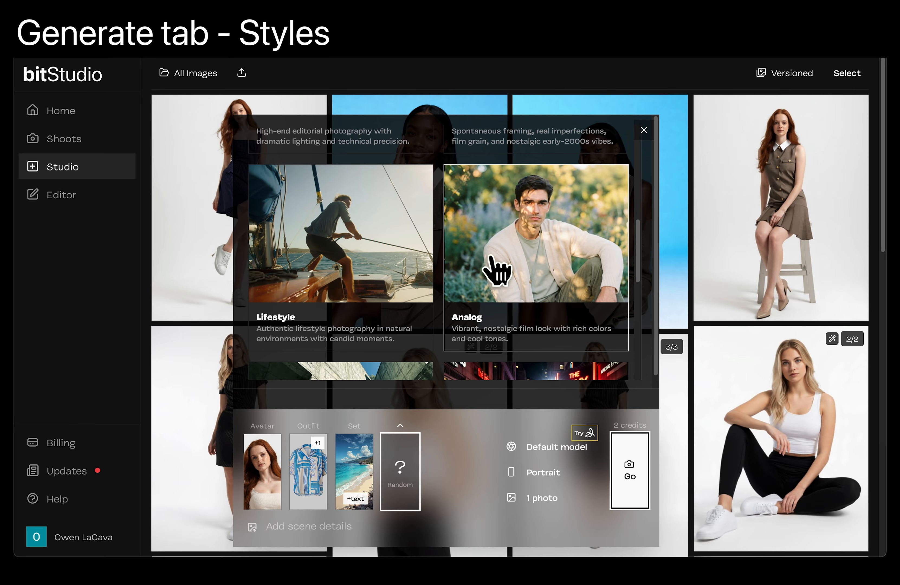
scroll(547, 263, "down", 1)
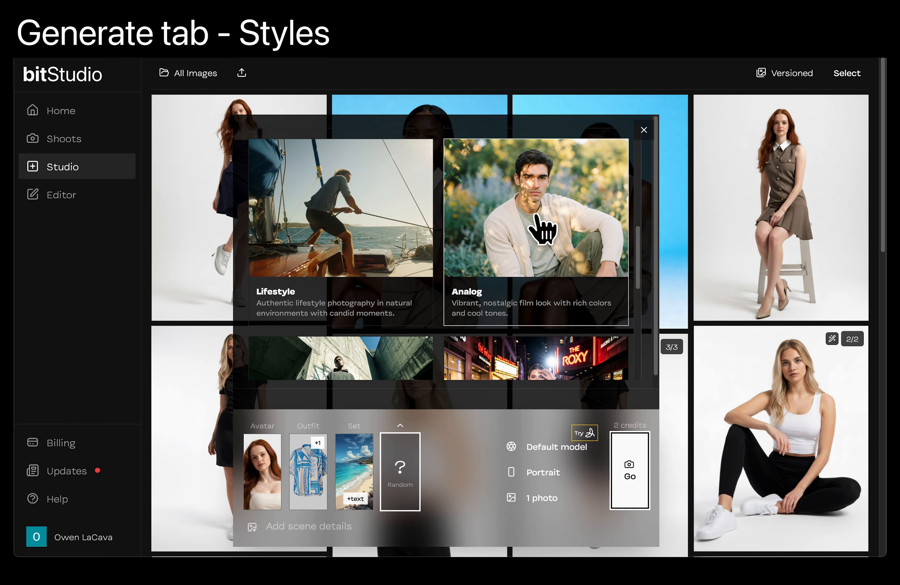
left_click(525, 240)
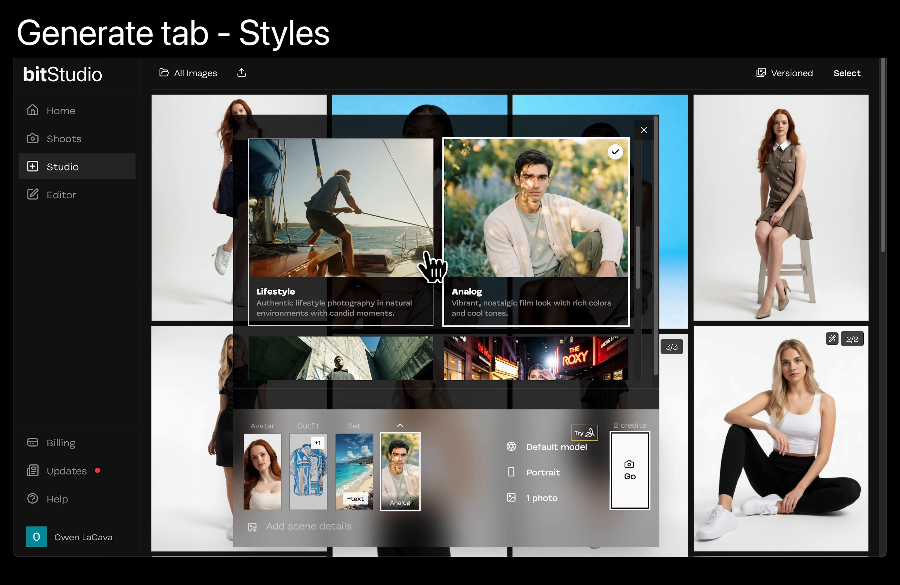
- Look through the remaining styles beyond Analog, including Streetwear, Flash, Movie and Minimalist
scroll(432, 261, "down", 2)
scroll(458, 284, "down", 2)
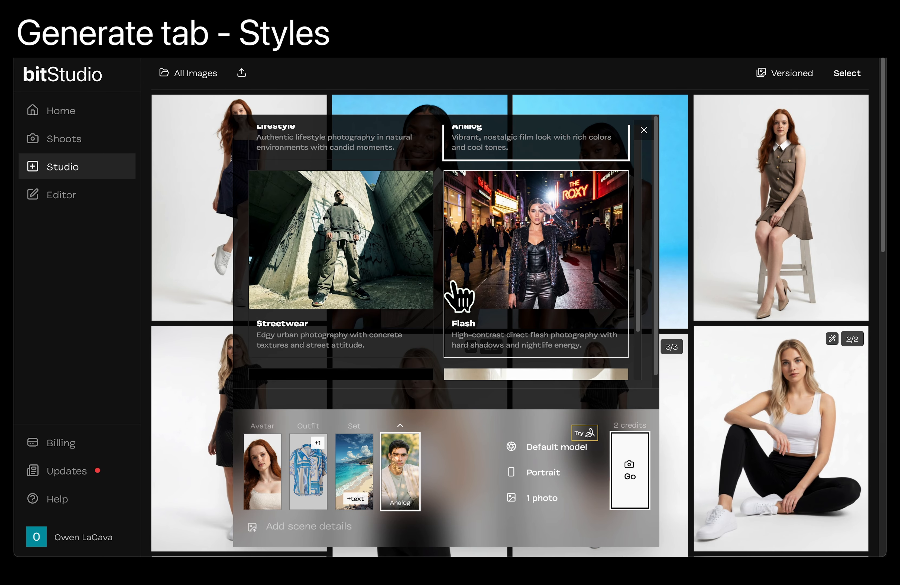
scroll(458, 284, "down", 4)
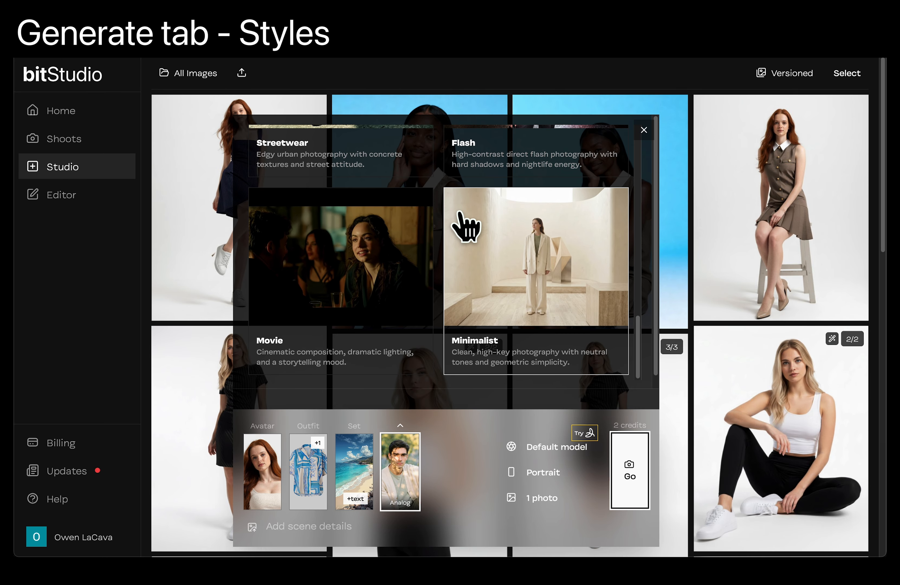
scroll(466, 223, "up", 4)
scroll(466, 224, "up", 3)
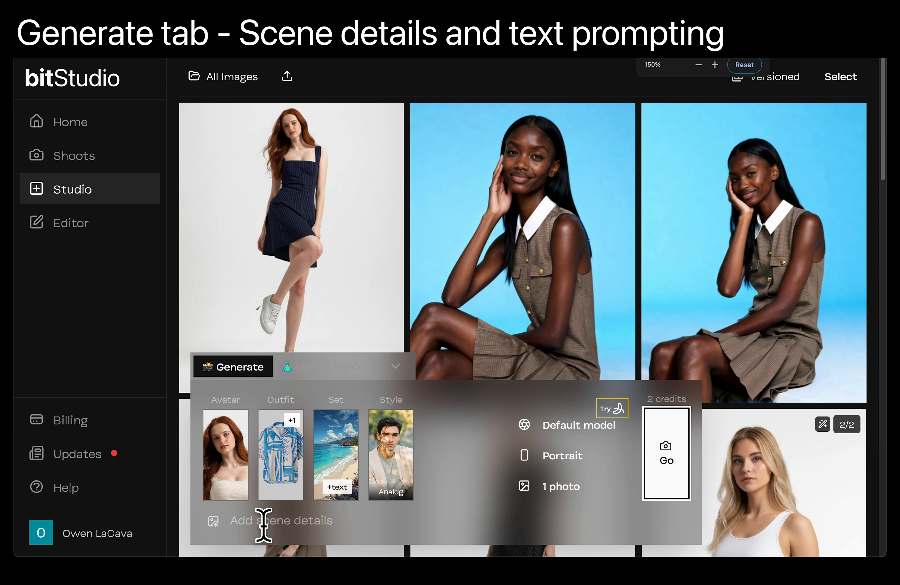
- Enter the scene details "Windy day, walking towards the camera, looking to the side"
left_click(279, 521)
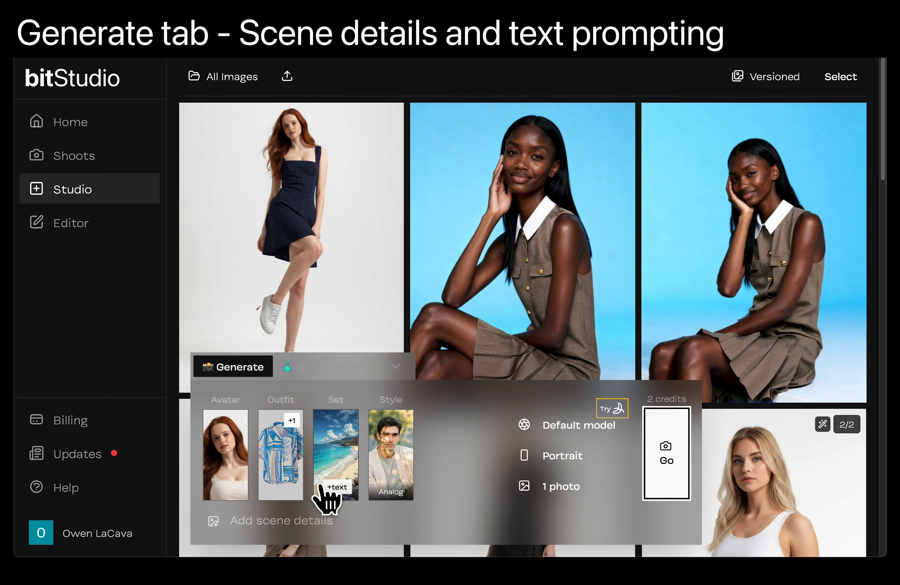
left_click(235, 469)
left_click(234, 466)
left_click(305, 518)
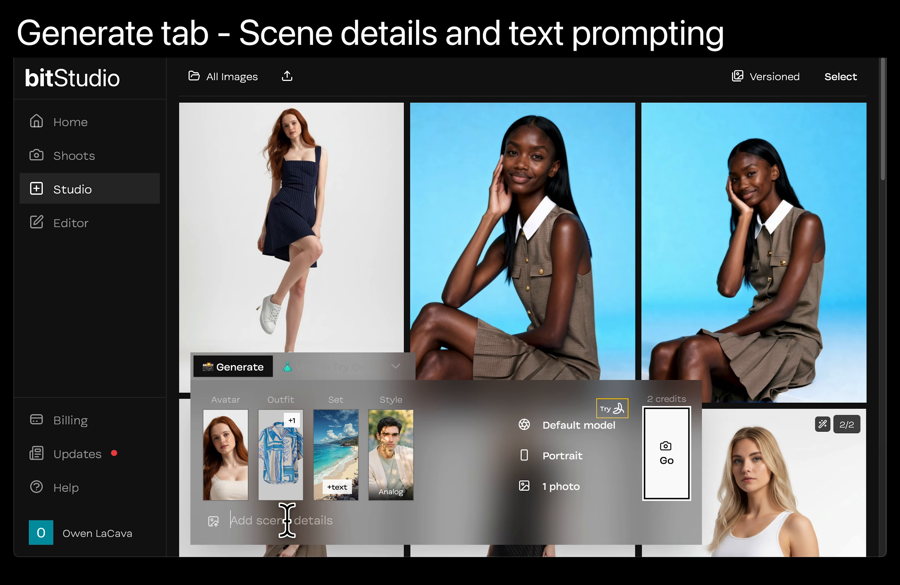
type("Win")
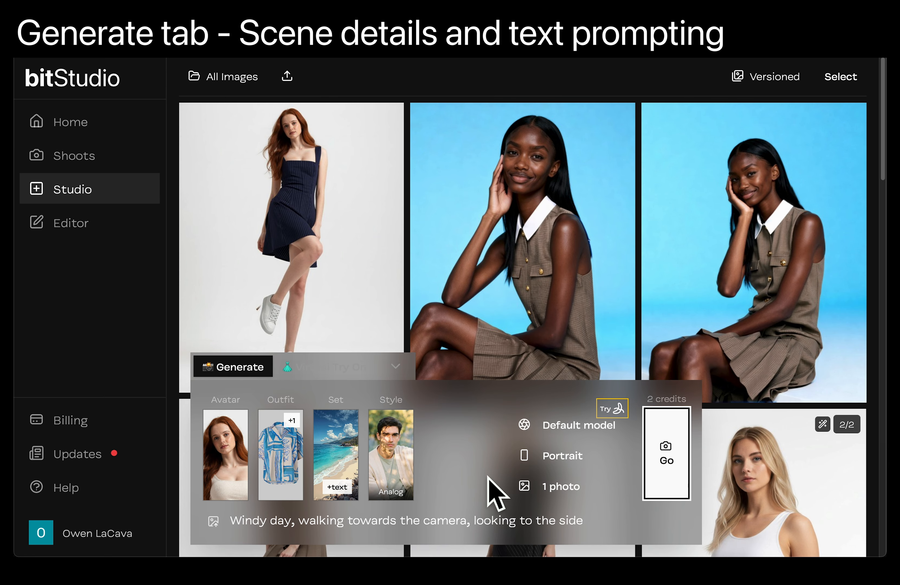
- Check the generation model and aspect ratio options, and set the number of photos to 2
left_click(546, 427)
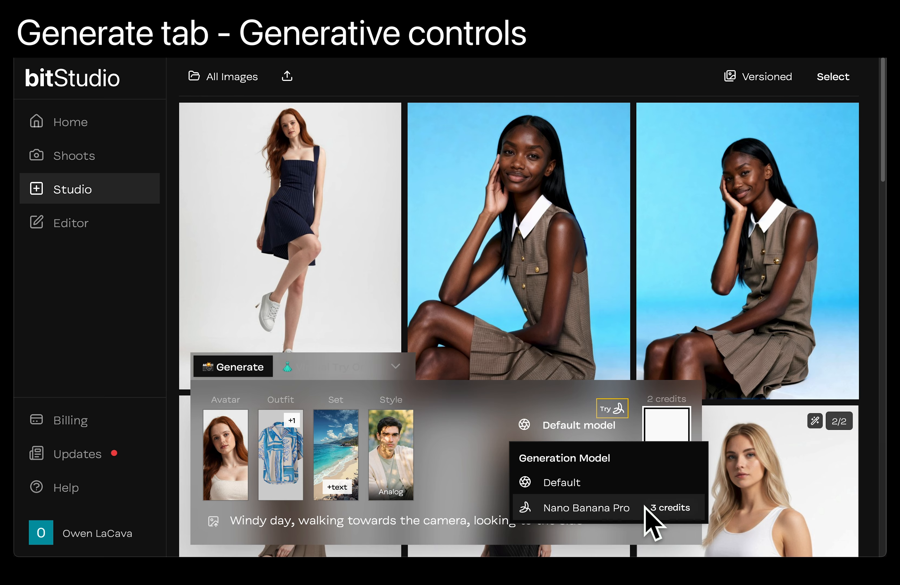
key("Escape")
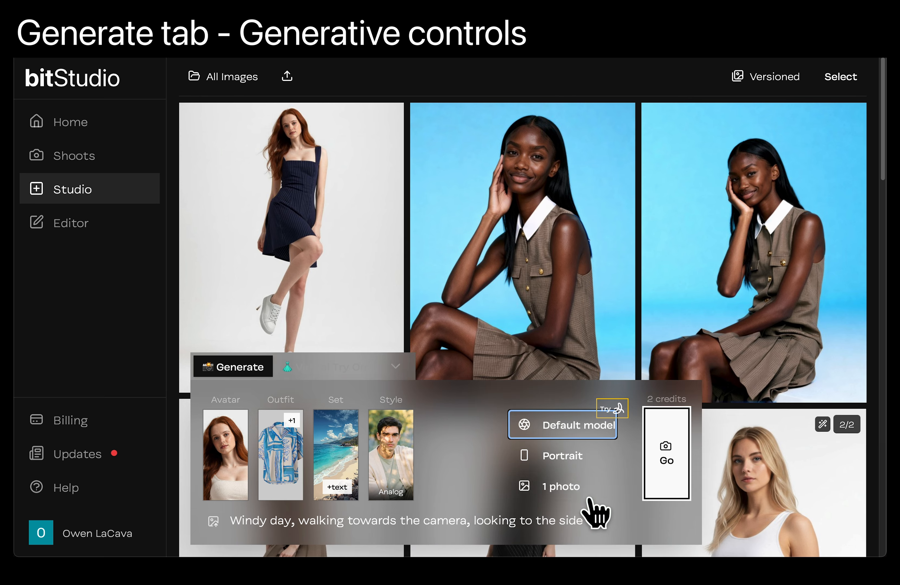
left_click(577, 457)
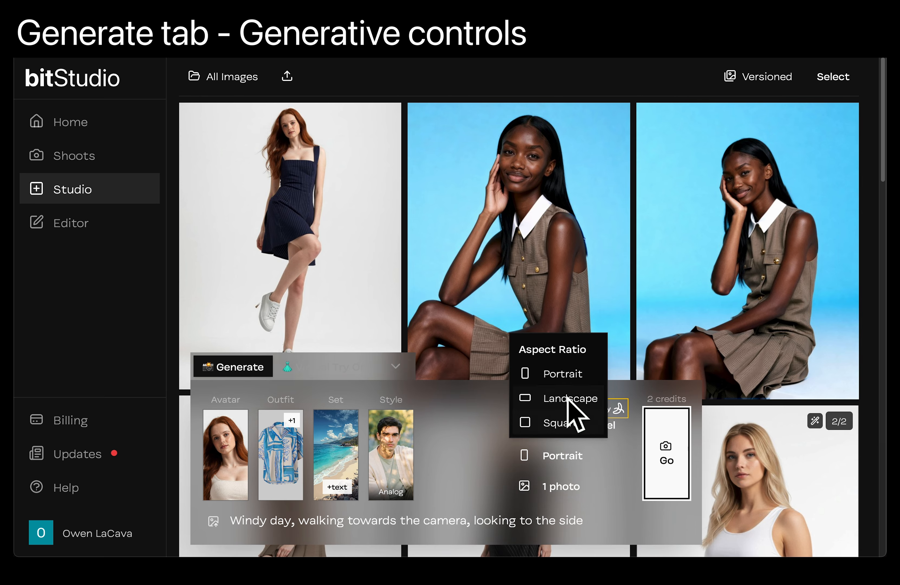
left_click(594, 467)
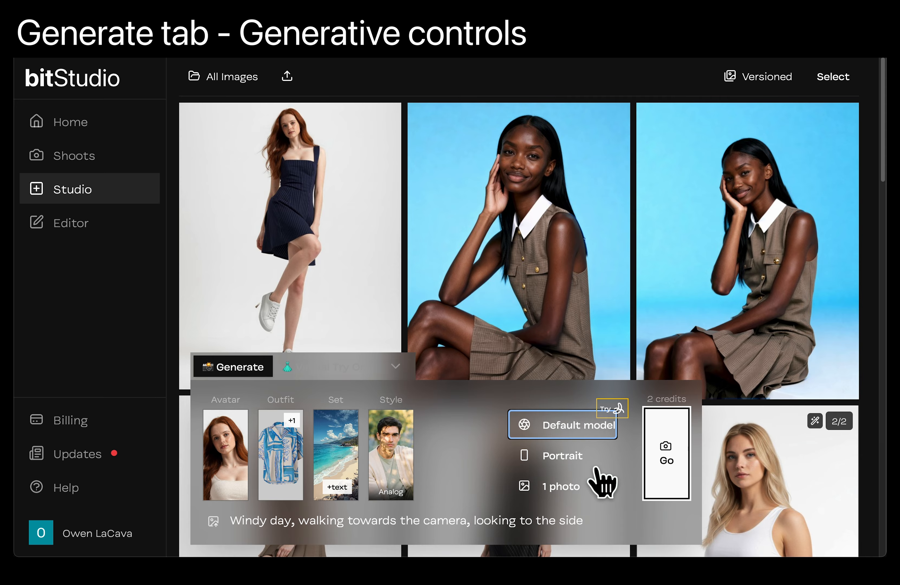
left_click(578, 492)
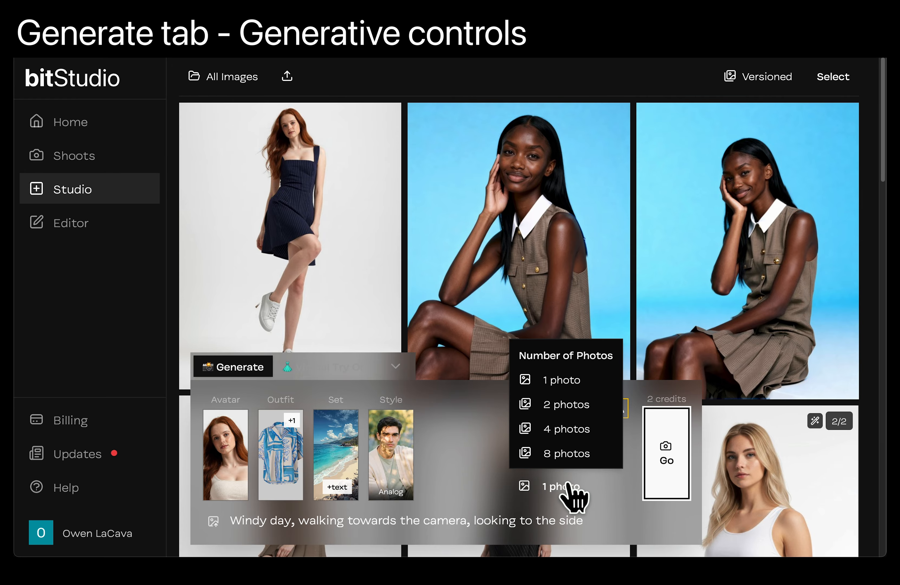
left_click(574, 406)
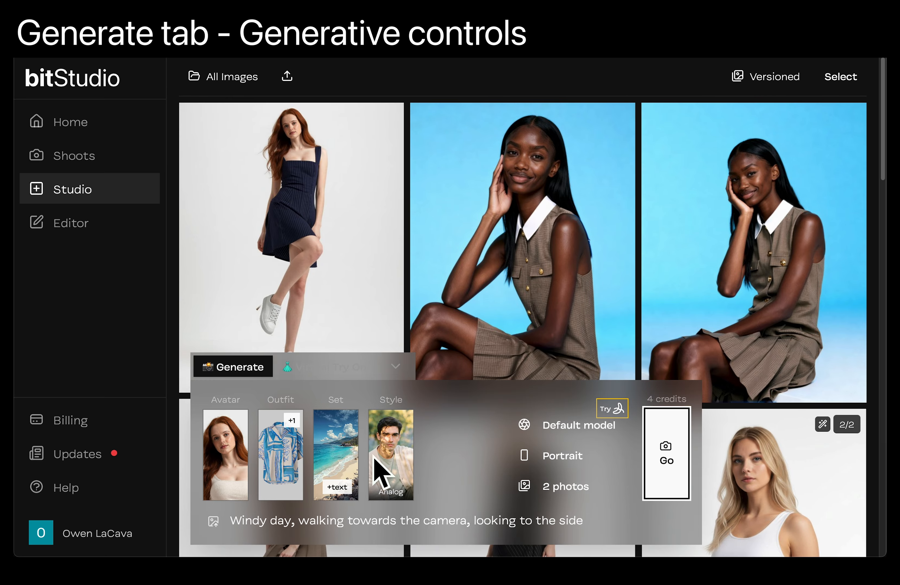
- Change the outfit description to "shirt loosely tucked in, white sandals" and generate the photos
left_click(291, 459)
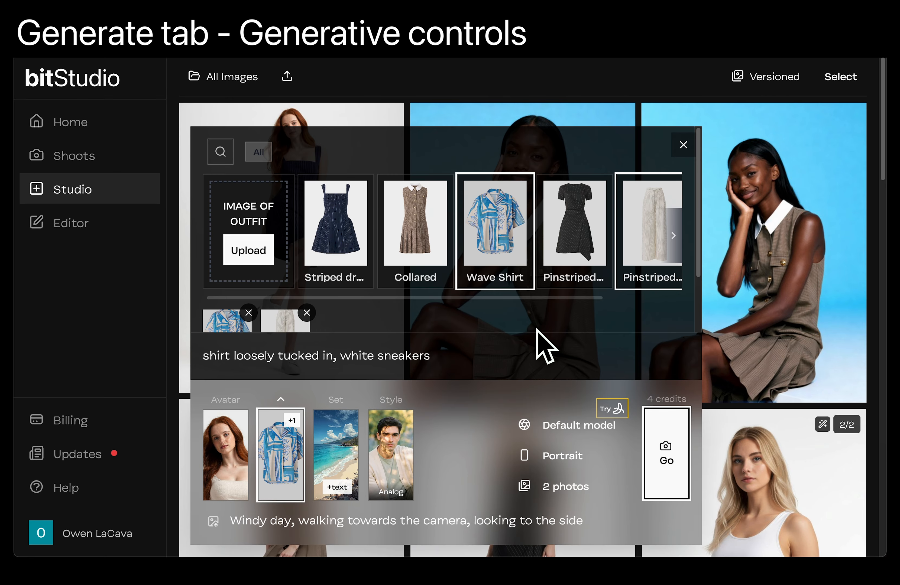
double_click(402, 358)
type("sandal")
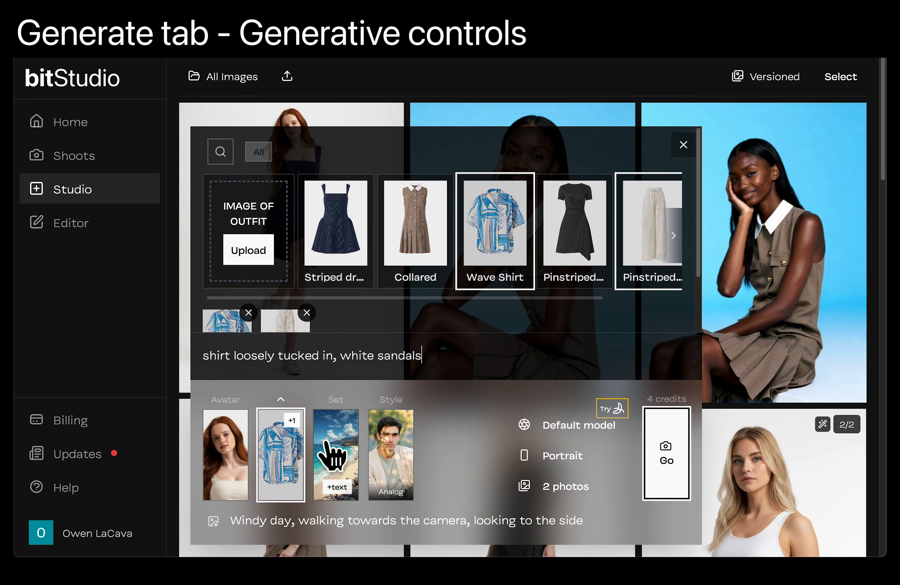
left_click(285, 471)
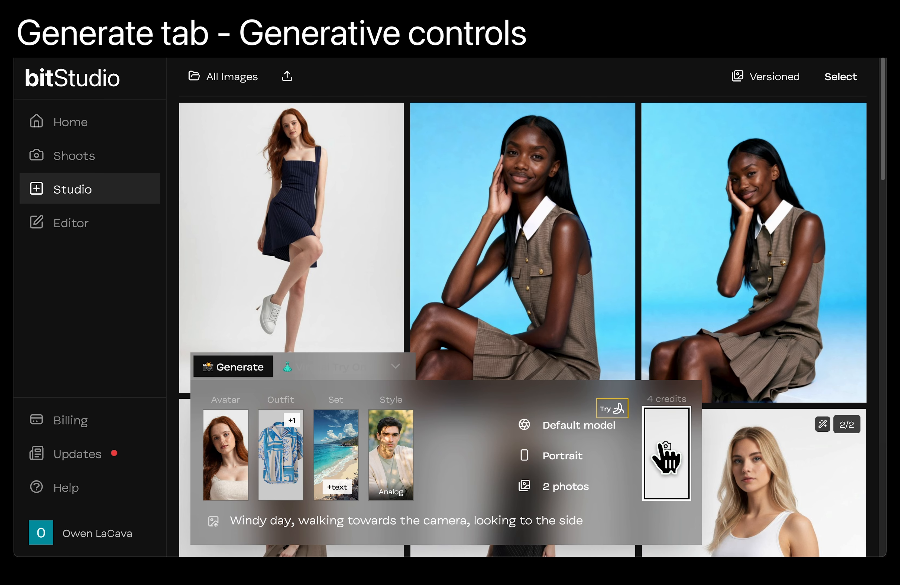
left_click(667, 459)
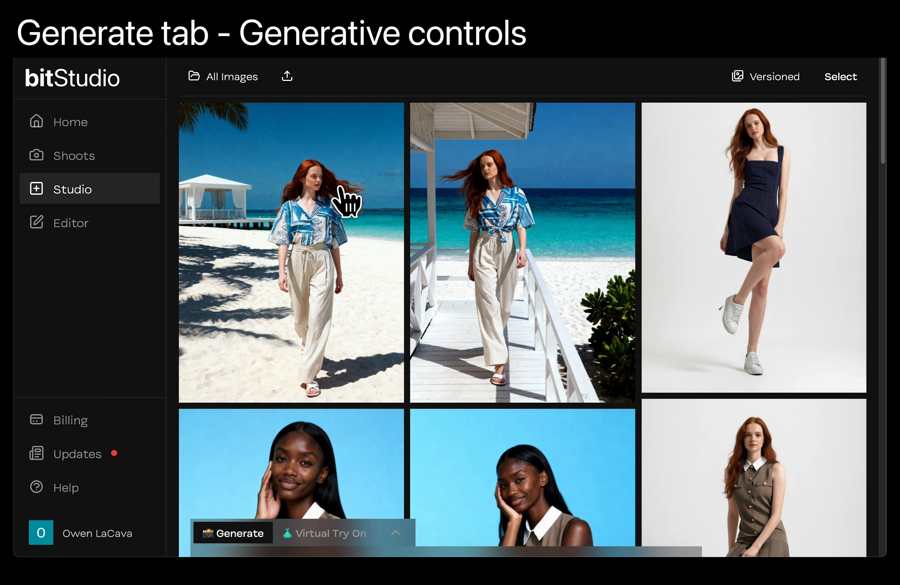
- Open the newly generated beach photos in the full-size viewer and compare the two shots
left_click(342, 189)
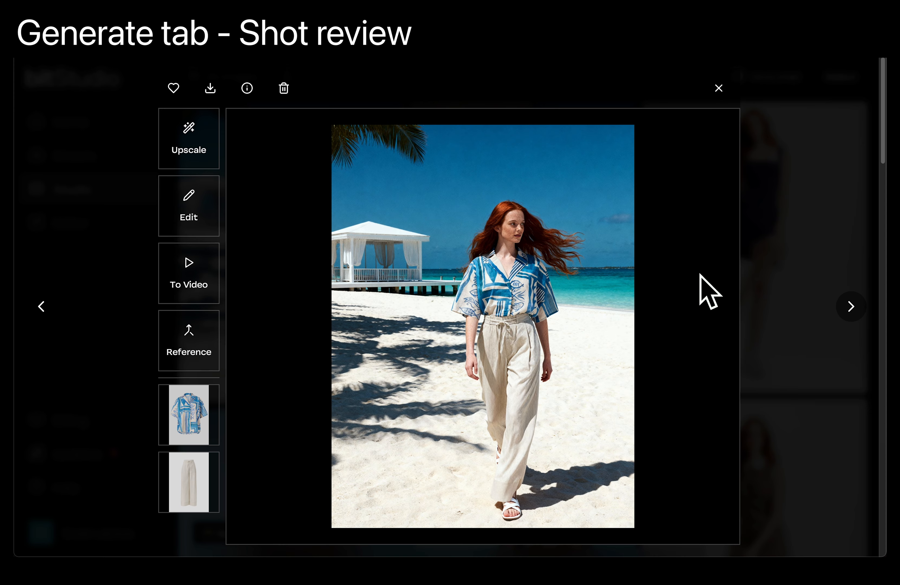
left_click(849, 306)
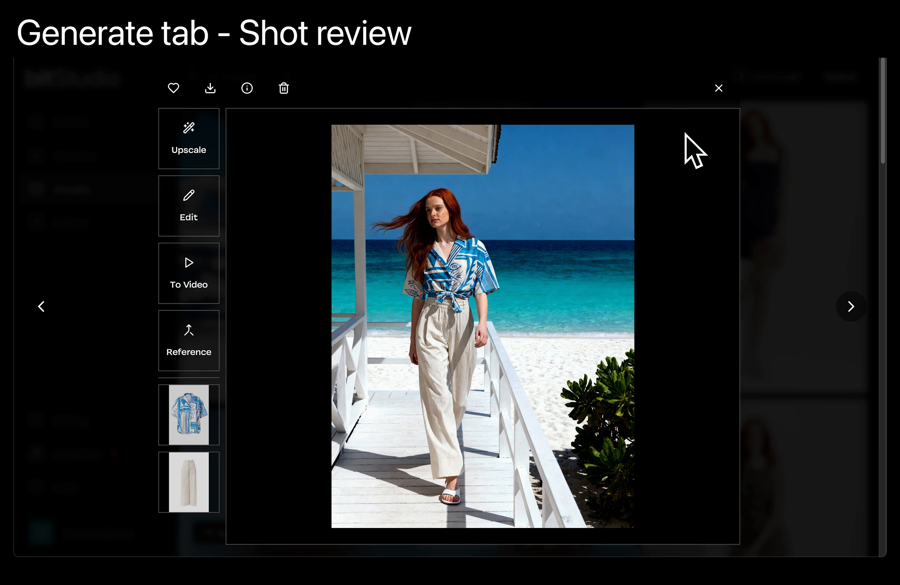
left_click(41, 307)
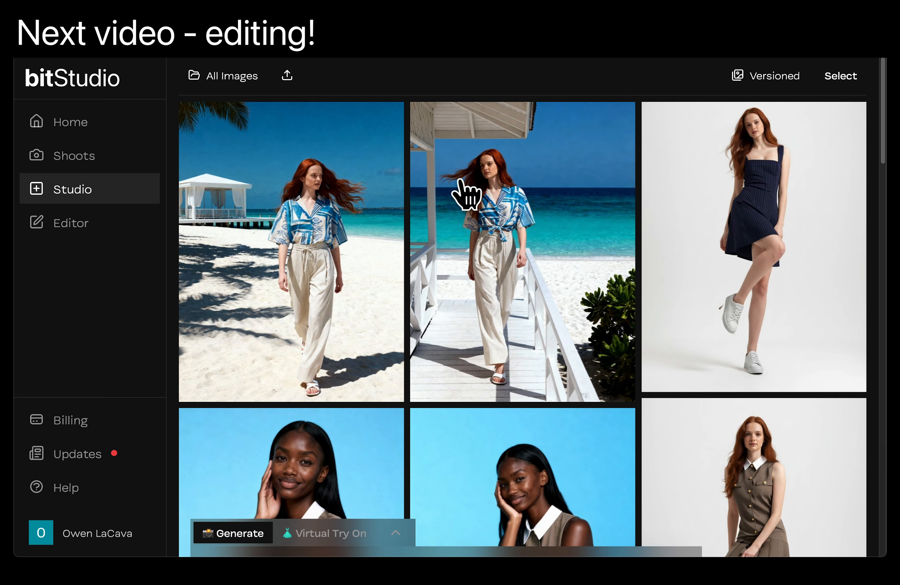
- Collapse the generation controls and open the beach photo with the white cabana in the background
mouse_move(395, 543)
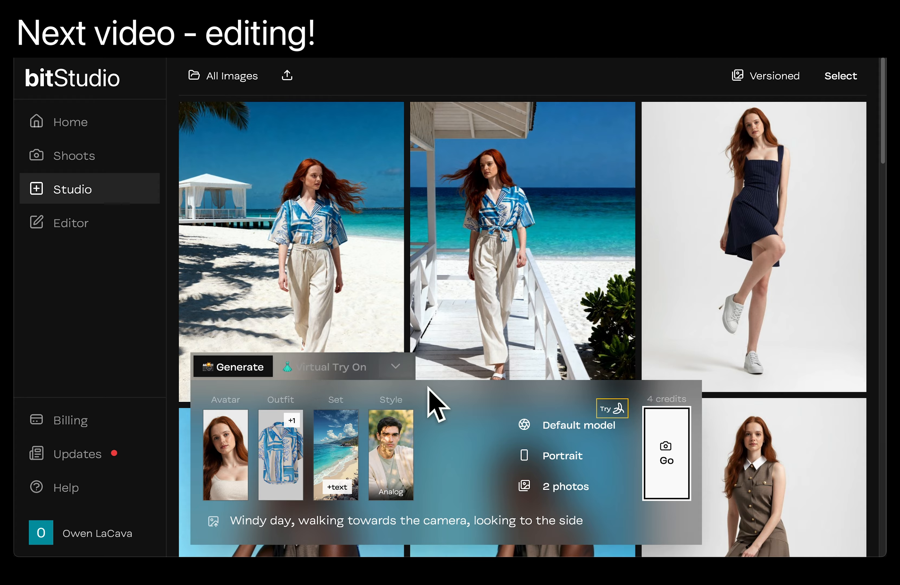
left_click(395, 371)
left_click(345, 285)
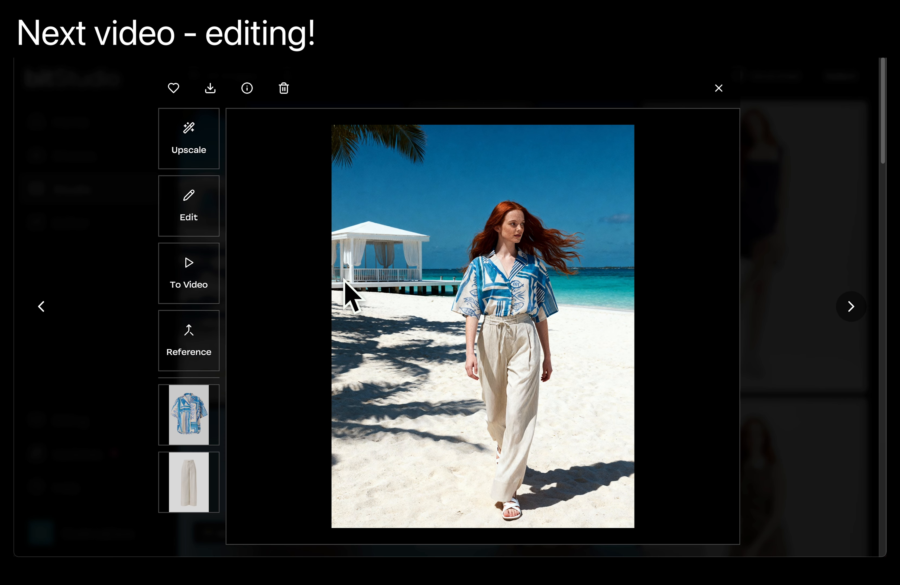